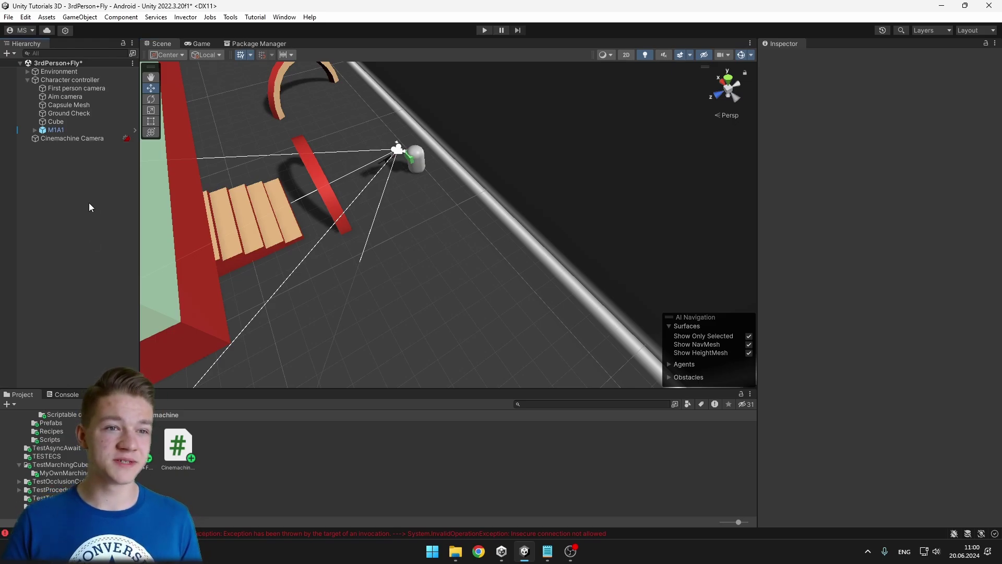
# Step: Confirm Graphics uses the URP-Balanced pipeline asset, then add CinemachineVolumeSettings to First person camera
pyautogui.click(71, 88)
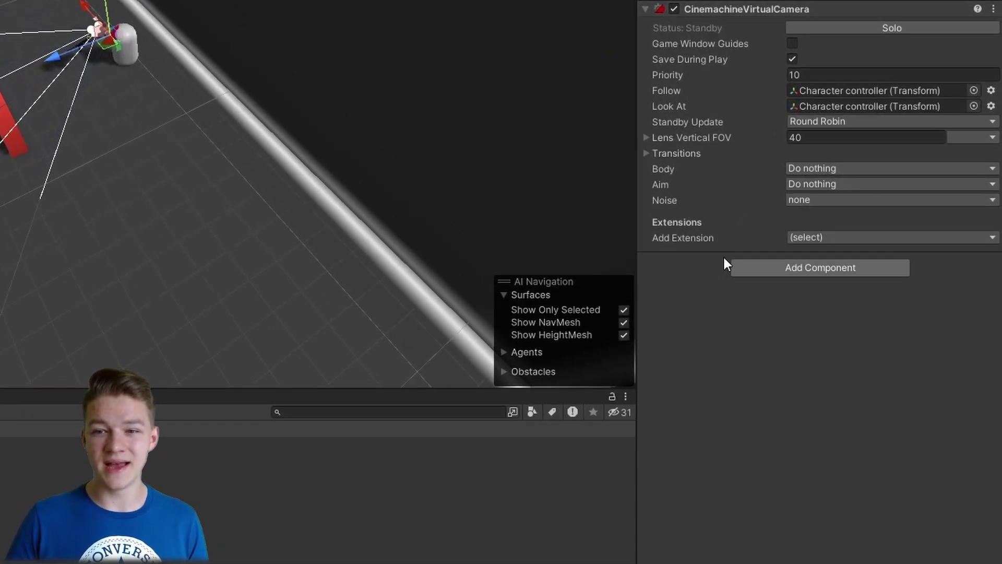
pyautogui.click(820, 237)
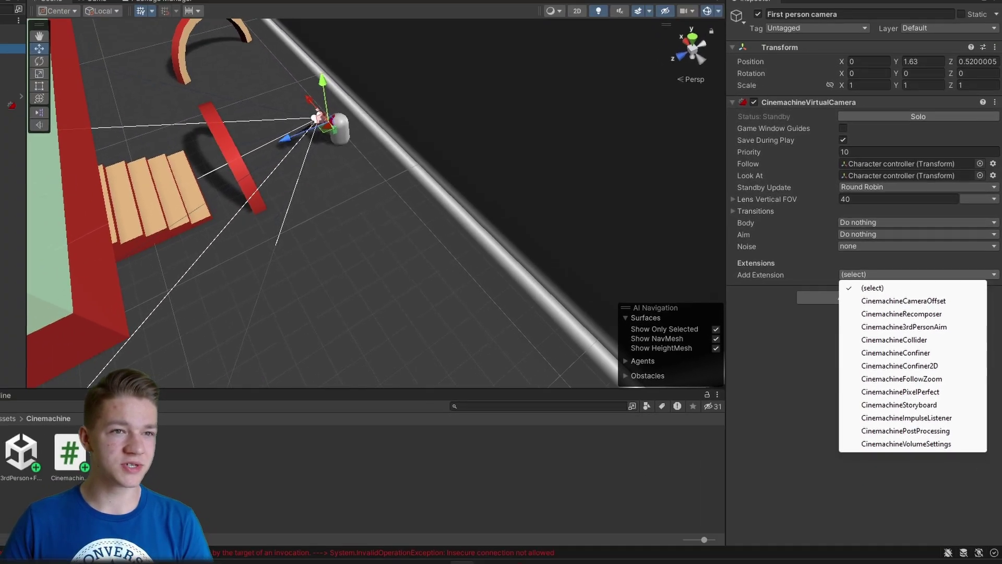
pyautogui.click(26, 17)
pyautogui.click(58, 357)
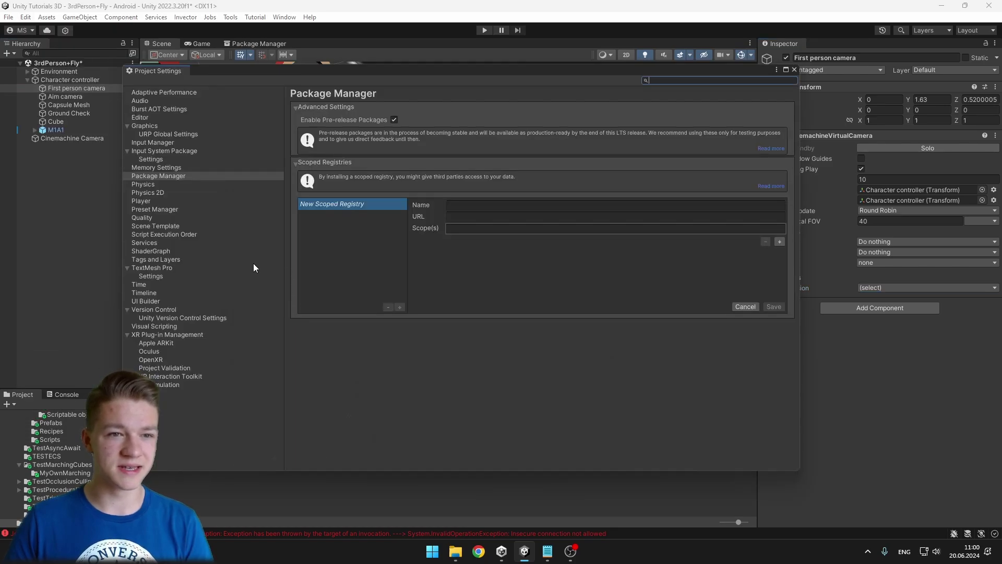
pyautogui.click(155, 126)
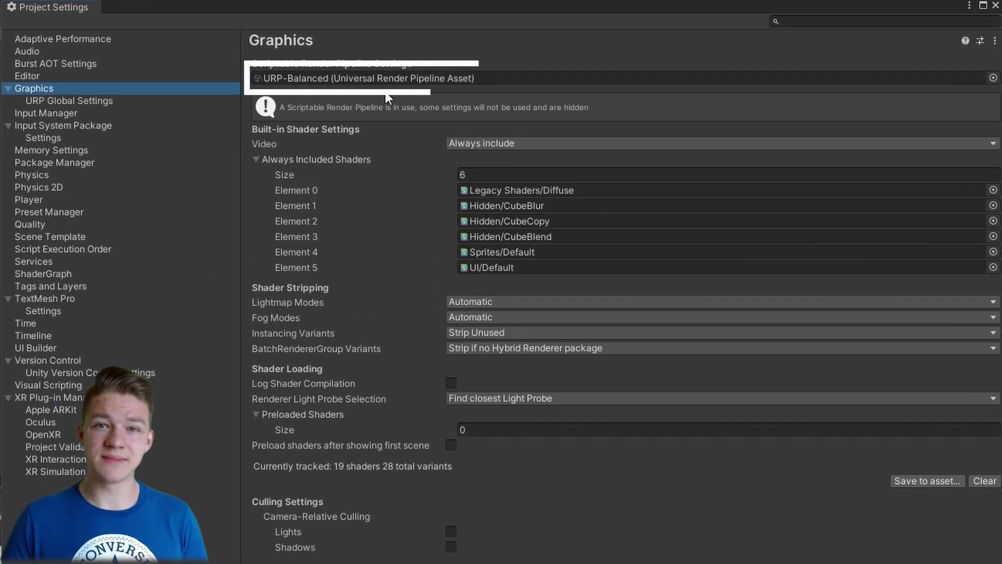
pyautogui.click(374, 77)
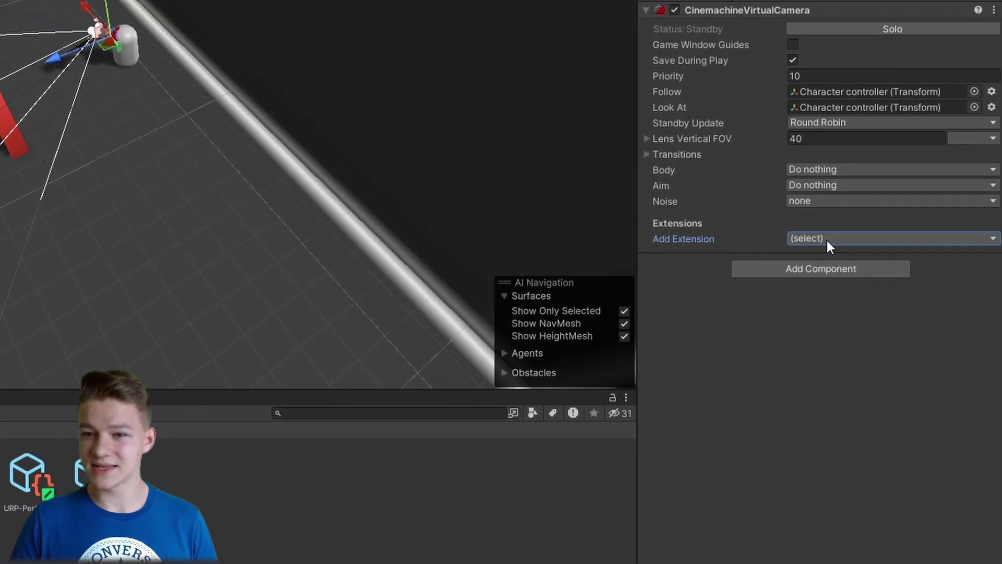
pyautogui.click(827, 239)
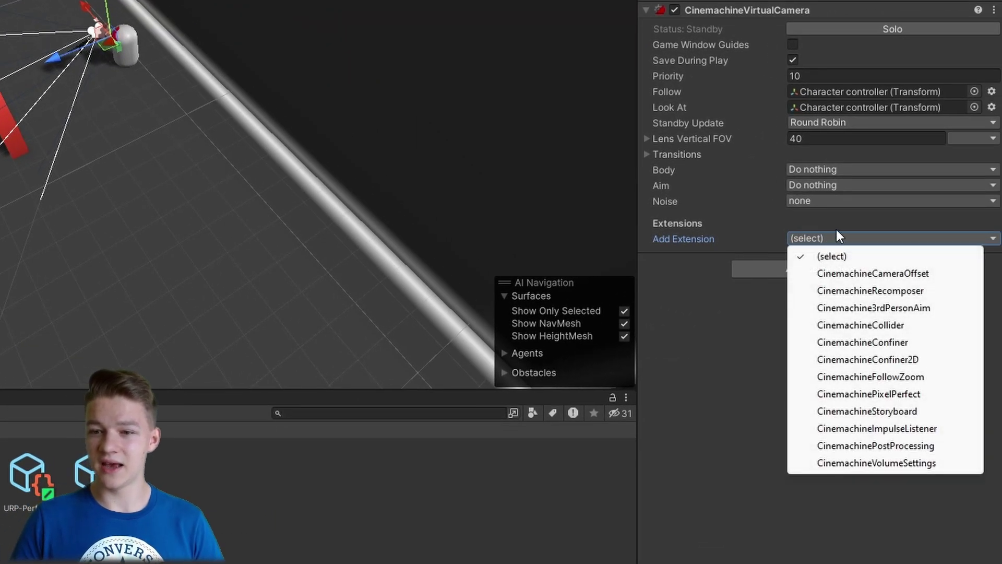
pyautogui.click(891, 463)
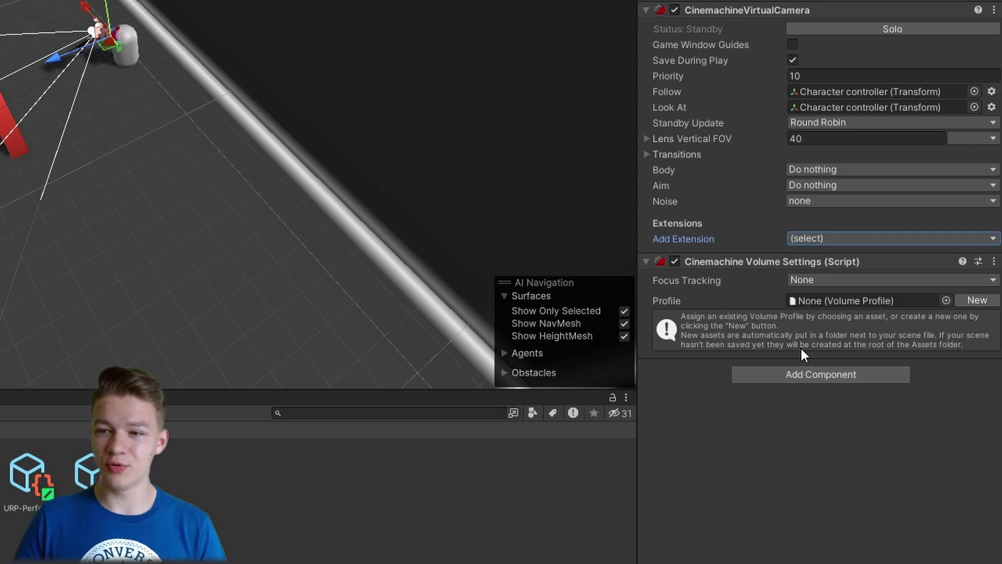
# Step: Create a new volume profile for First person camera and open its Post-processing overrides
pyautogui.click(972, 300)
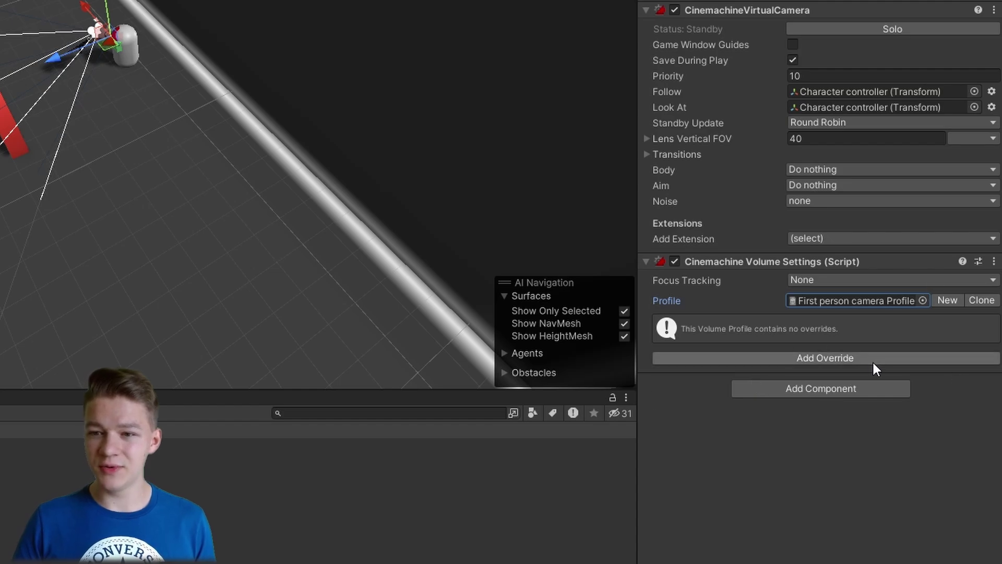
pyautogui.click(855, 357)
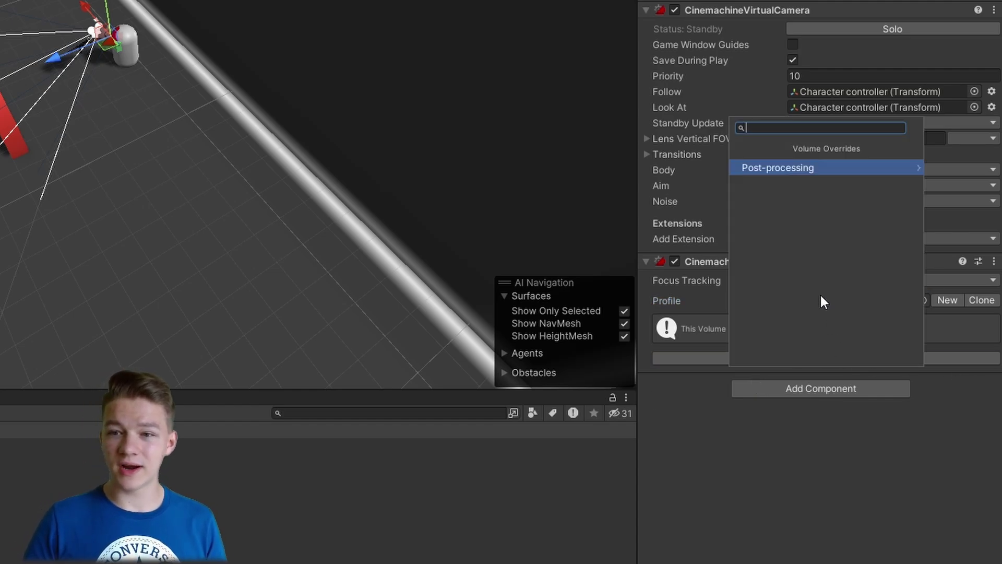
pyautogui.click(803, 168)
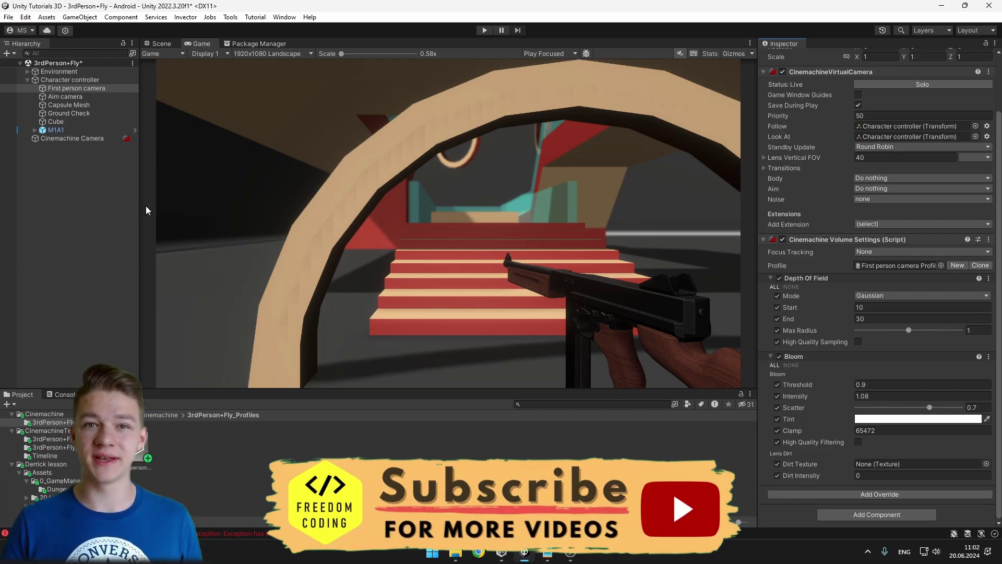
# Step: Select Aim camera and, in play mode, toggle aiming (2) and hip view (1) to compare effects
pyautogui.click(118, 97)
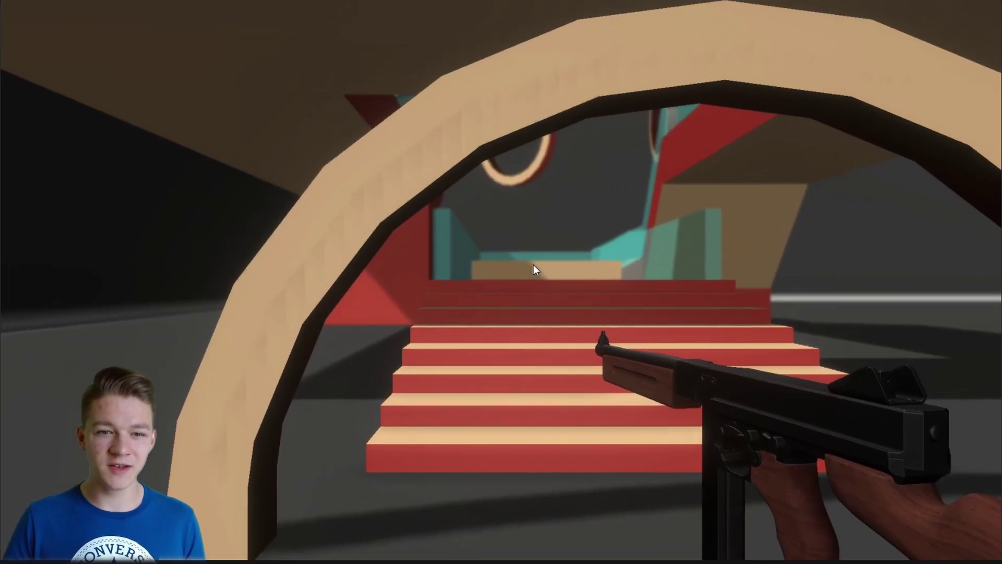
pyautogui.press('2')
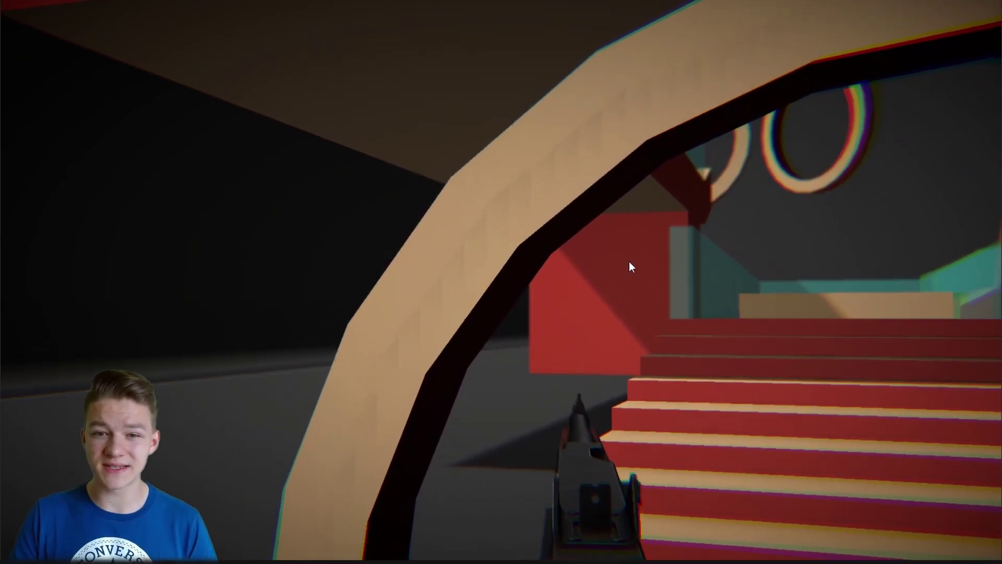
pyautogui.press('1')
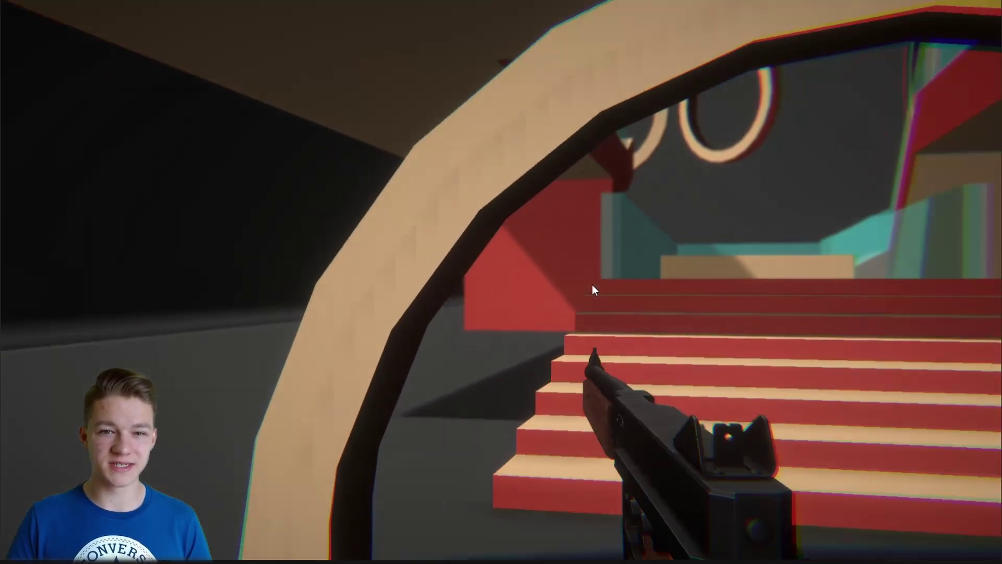
pyautogui.press('2')
pyautogui.press('1')
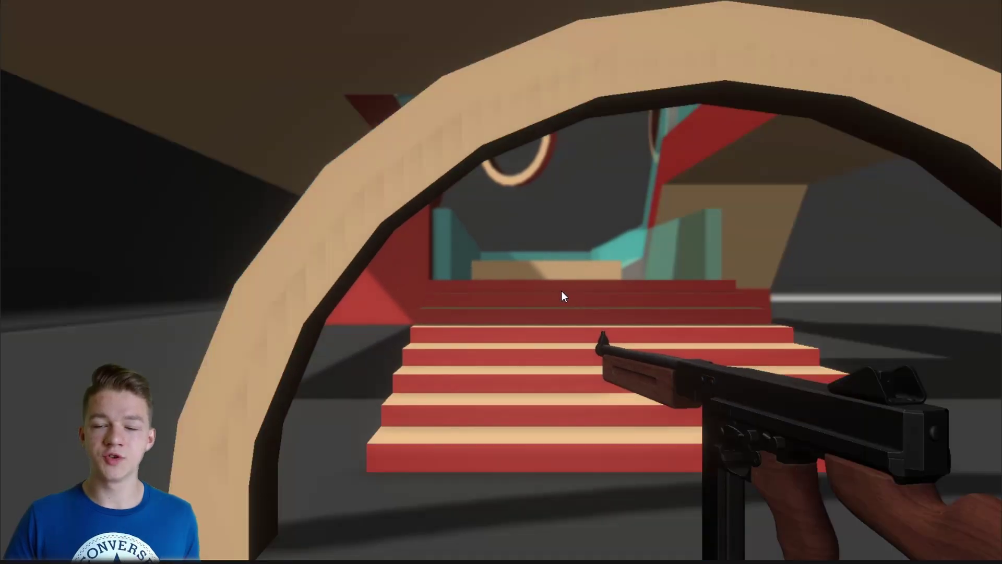
pyautogui.press('2')
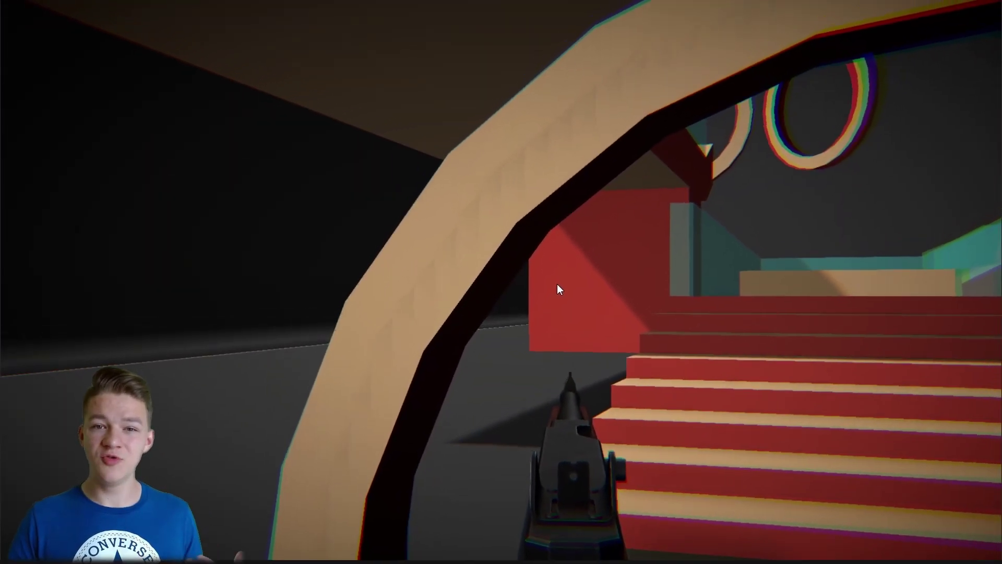
pyautogui.press('1')
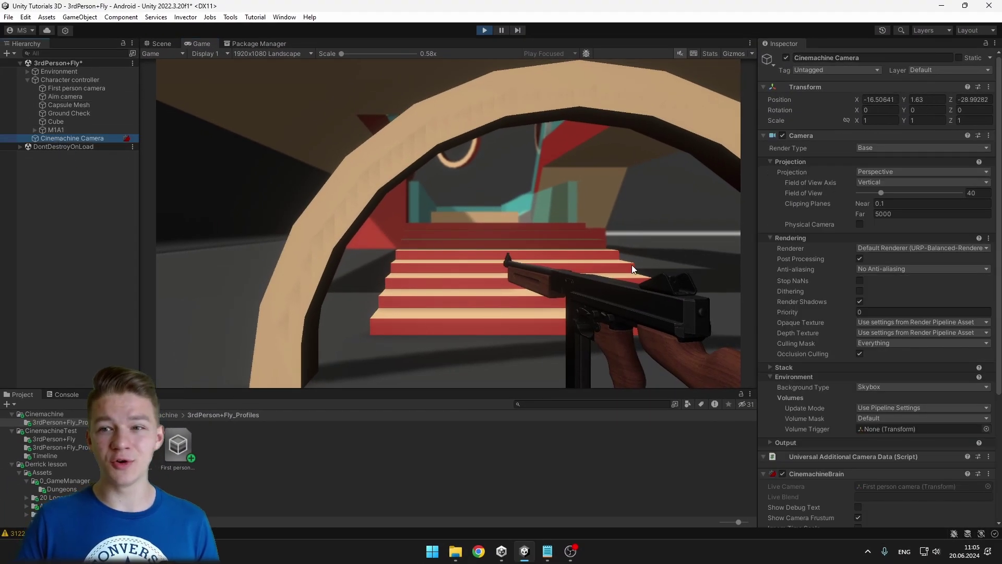
# Step: Scroll down the Inspector to review the First person camera's settings
pyautogui.scroll(-5, 865, 378)
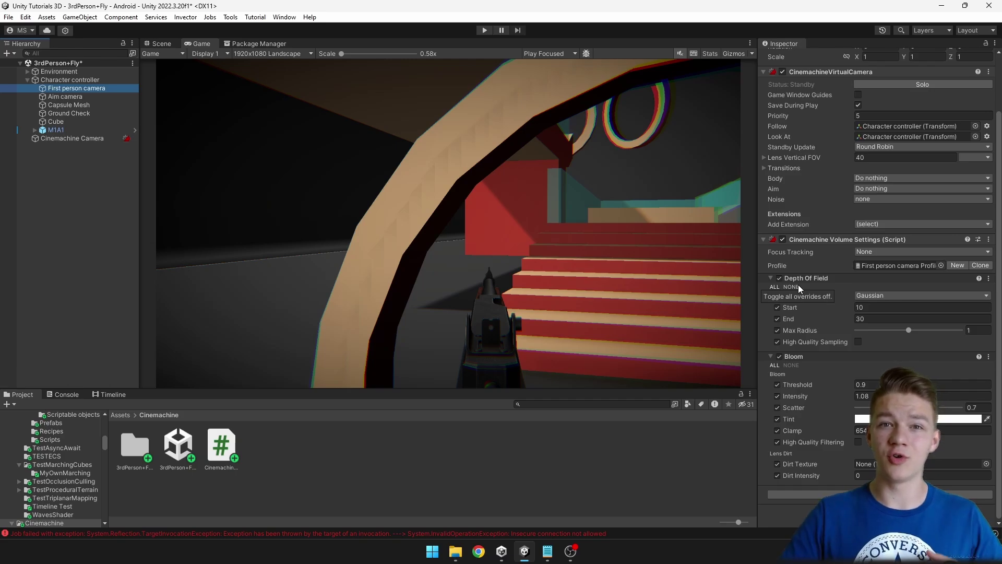
# Step: Add a Global Volume with a new profile whose Color Adjustments Contrast is 100
pyautogui.rightClick(90, 219)
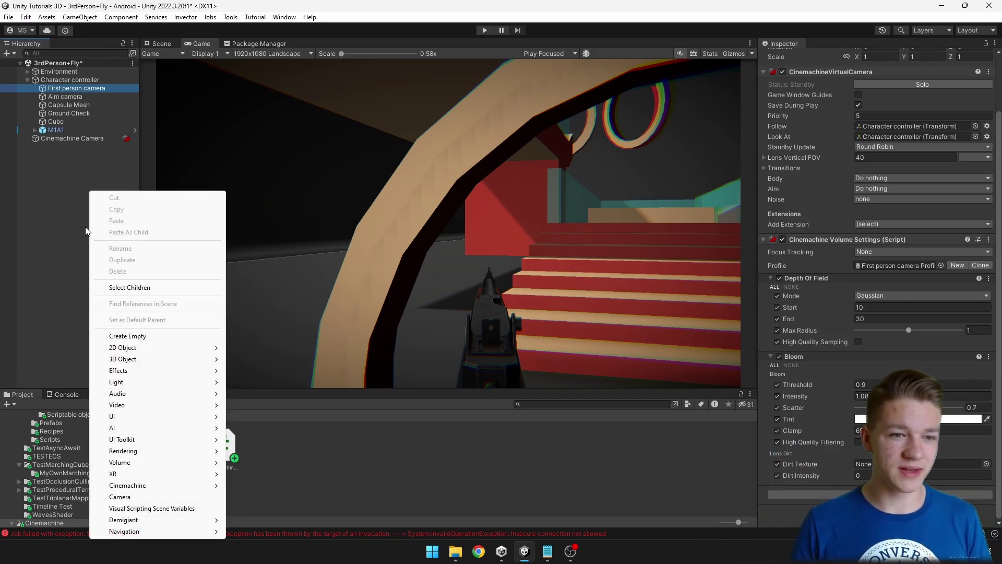
pyautogui.moveTo(164, 471)
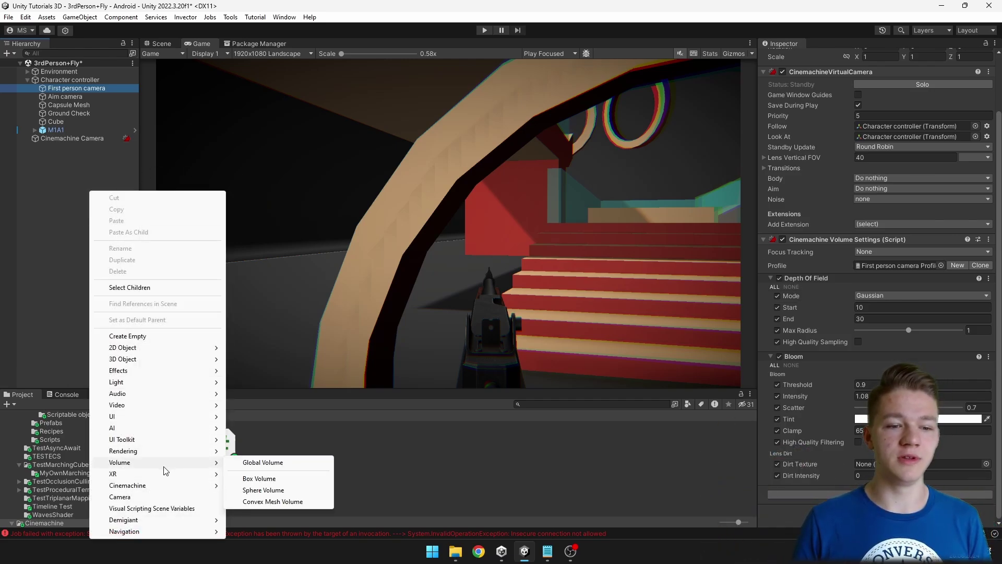
pyautogui.click(282, 463)
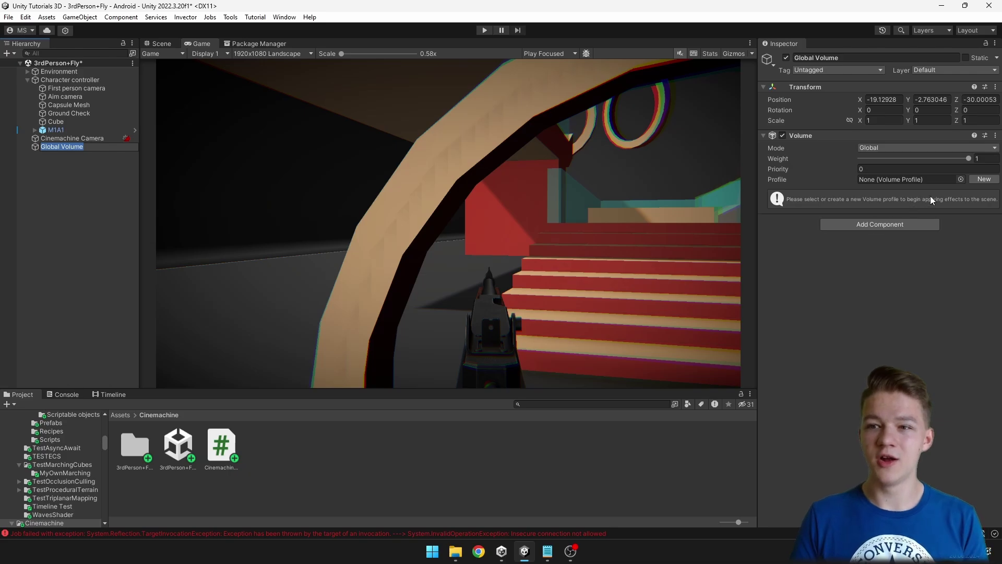
pyautogui.click(980, 180)
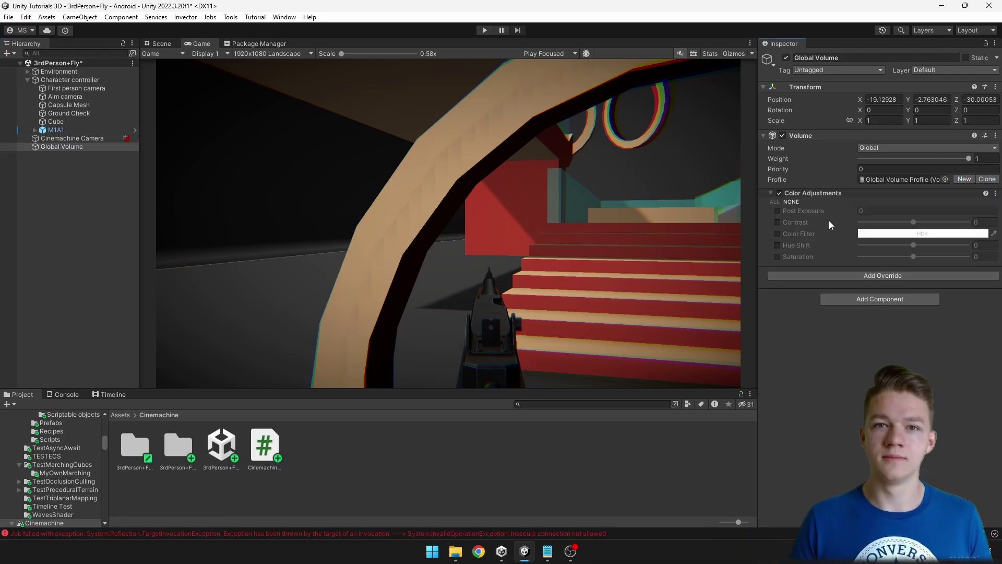
pyautogui.moveTo(828, 209)
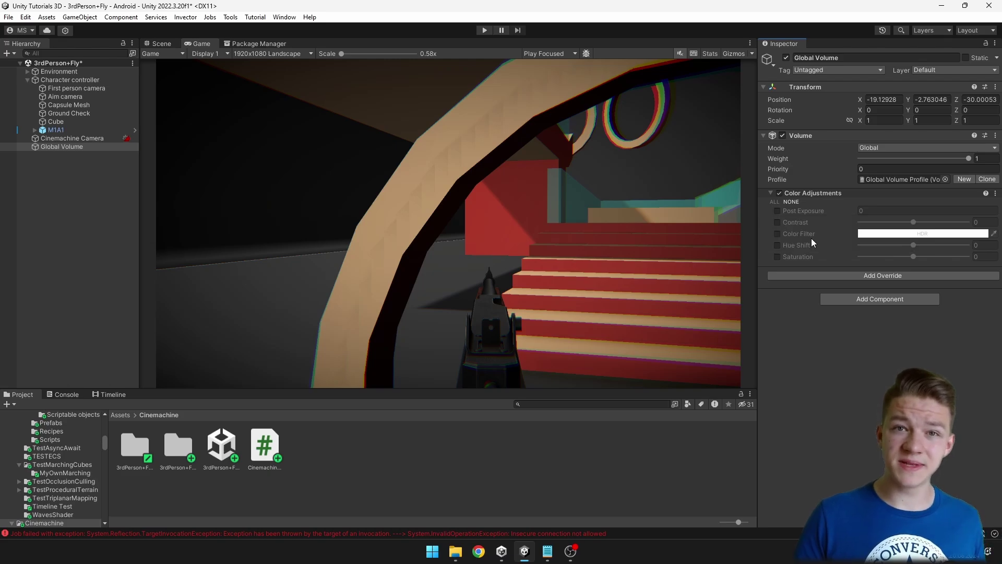
pyautogui.moveTo(806, 256)
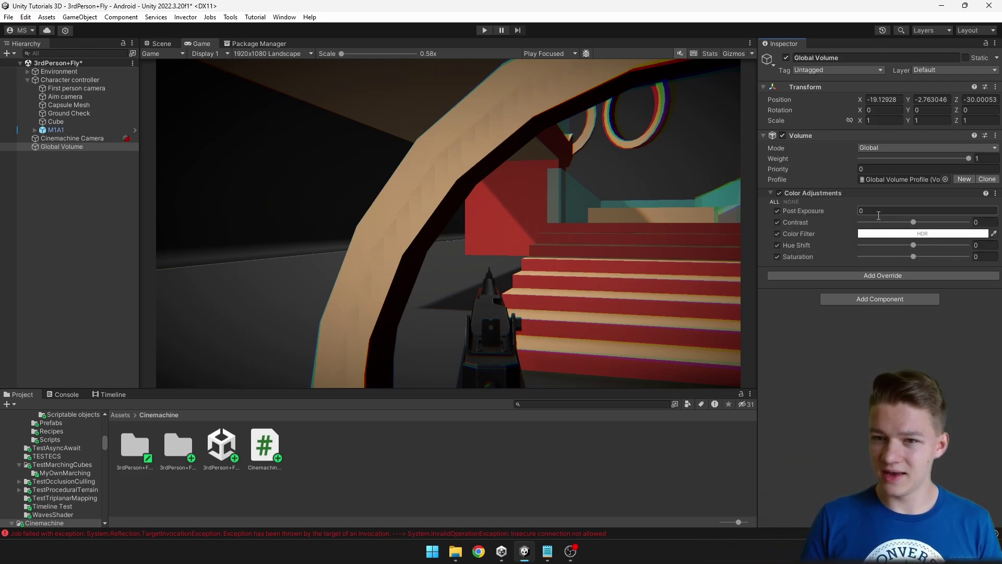
pyautogui.moveTo(914, 223); pyautogui.dragTo(978, 230)
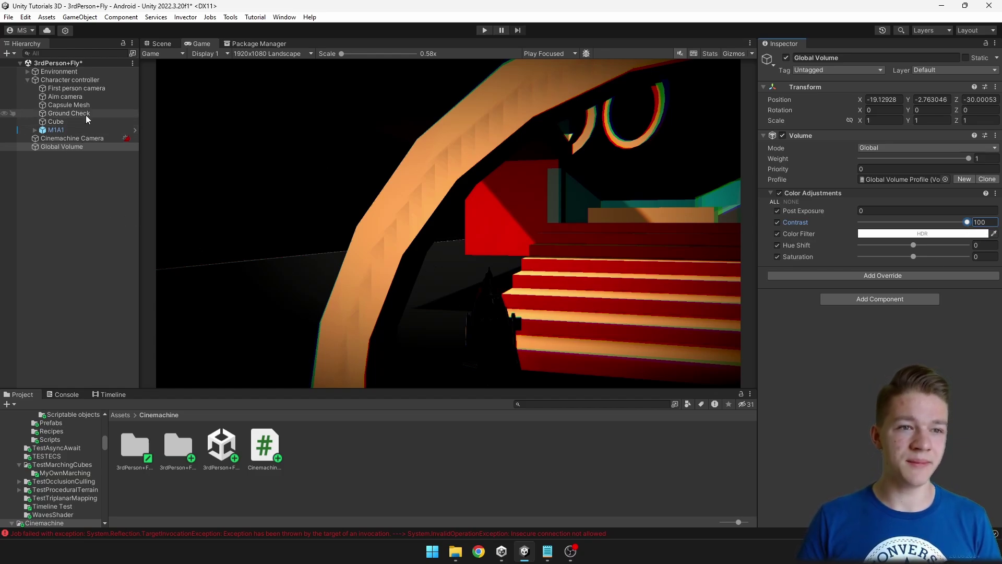
# Step: Set First person camera's Priority to 50, then select Aim camera
pyautogui.click(77, 88)
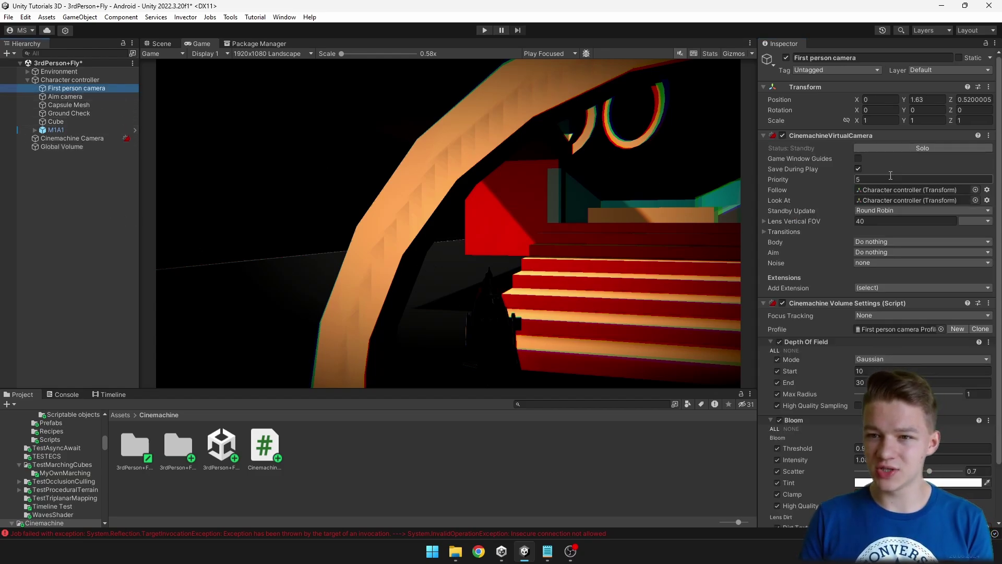
pyautogui.click(890, 179)
pyautogui.write('50')
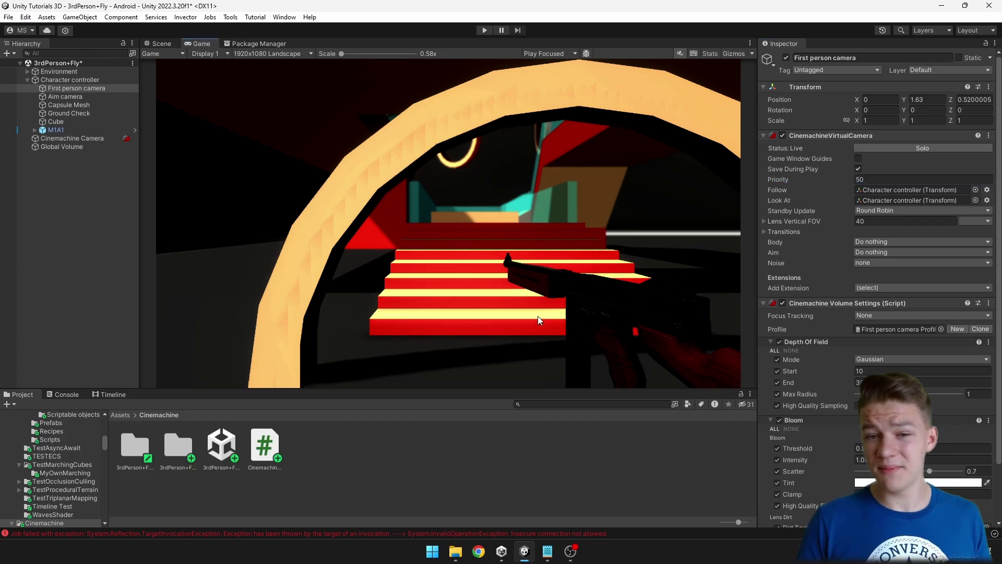
pyautogui.click(66, 97)
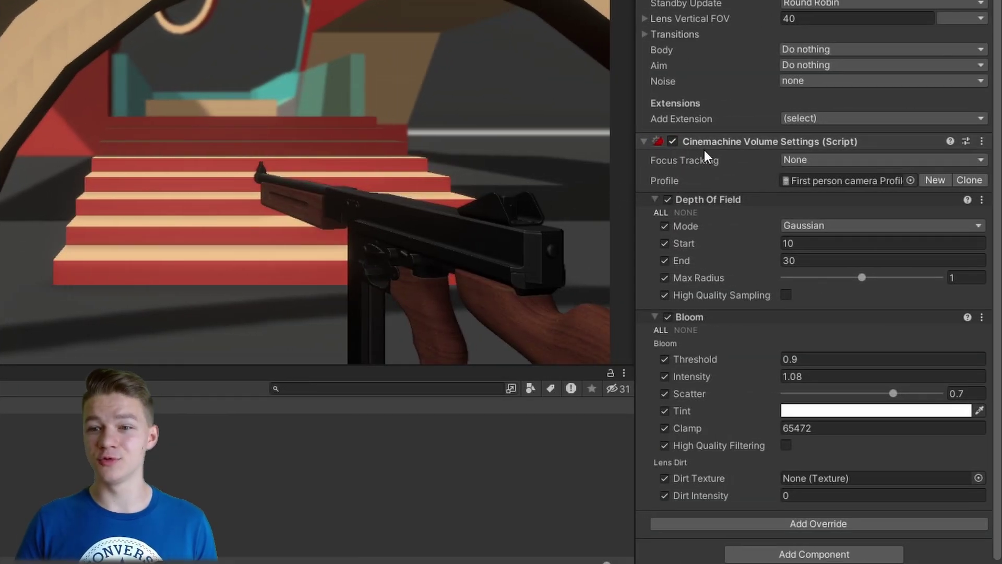
# Step: Remove the Bloom override and switch Depth Of Field to Bokeh with a higher Focus Distance
pyautogui.moveTo(703, 162)
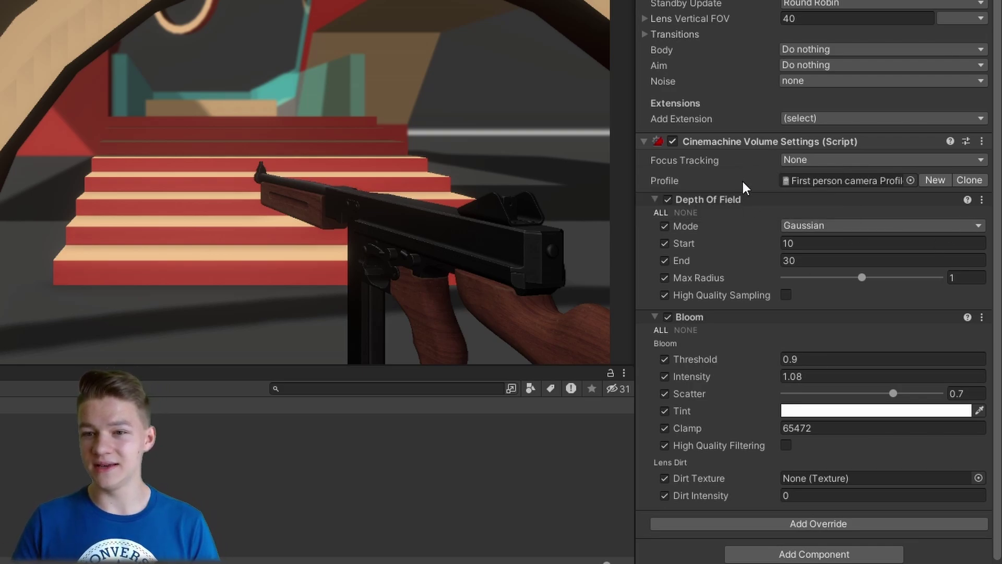
pyautogui.hotkey('ctrl', 'z')
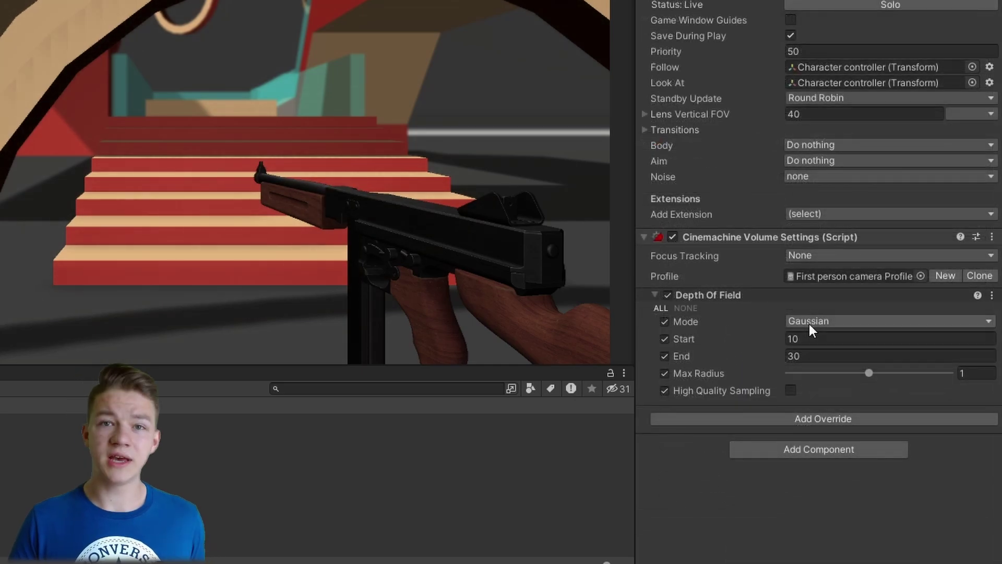
pyautogui.click(809, 324)
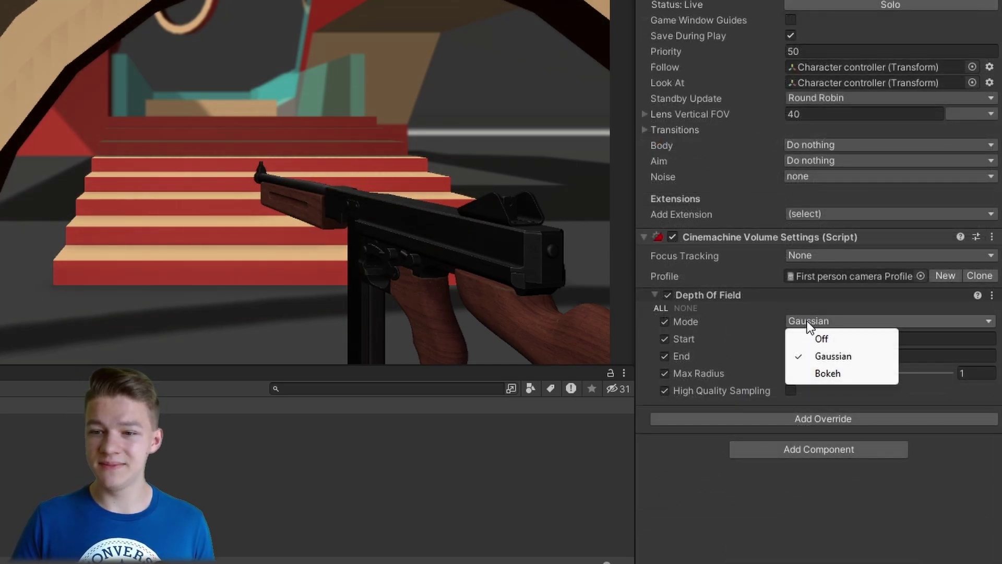
pyautogui.click(824, 374)
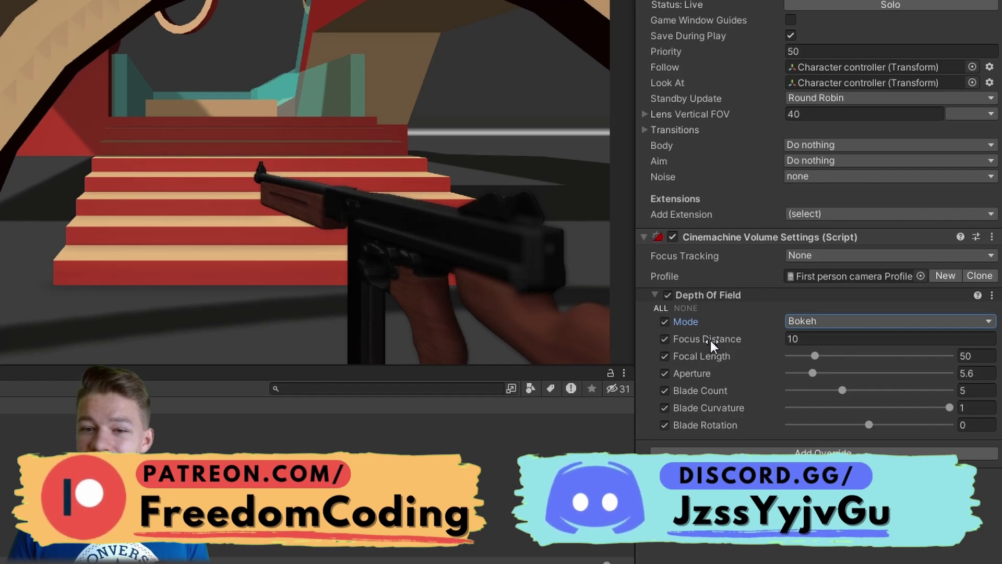
pyautogui.moveTo(710, 341); pyautogui.dragTo(888, 354)
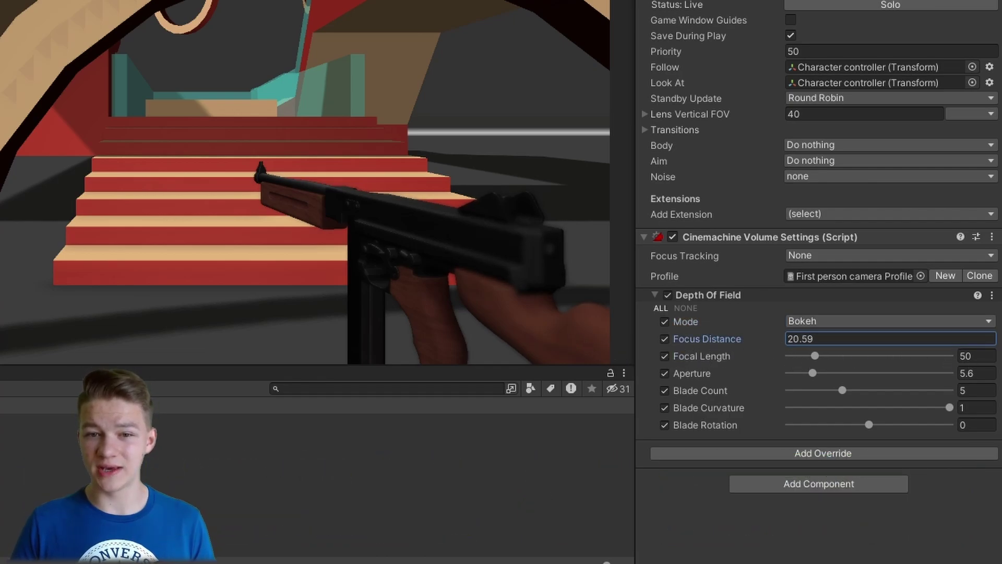
pyautogui.moveTo(719, 260)
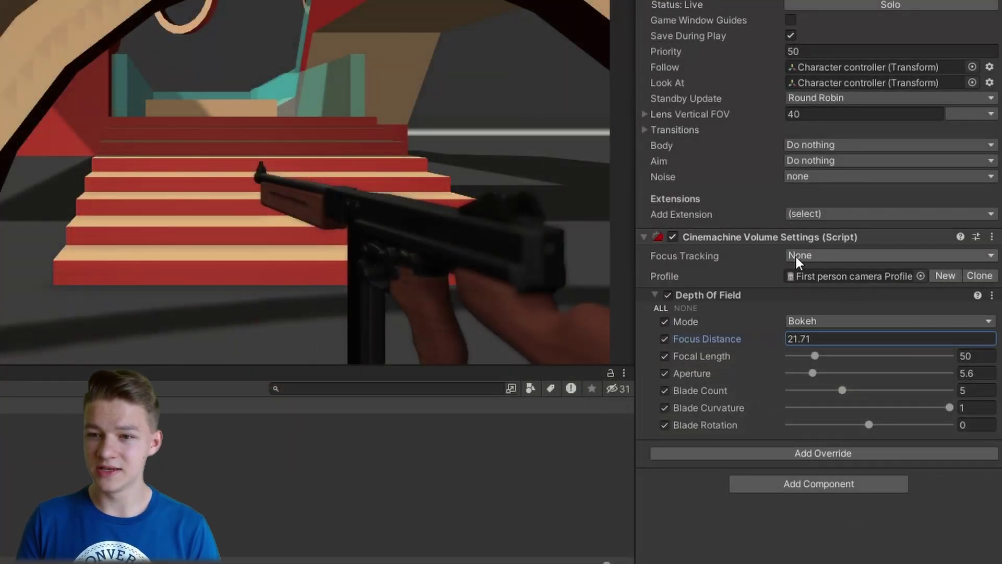
# Step: Change the First person camera's Focus Tracking from None to Follow Target
pyautogui.click(797, 256)
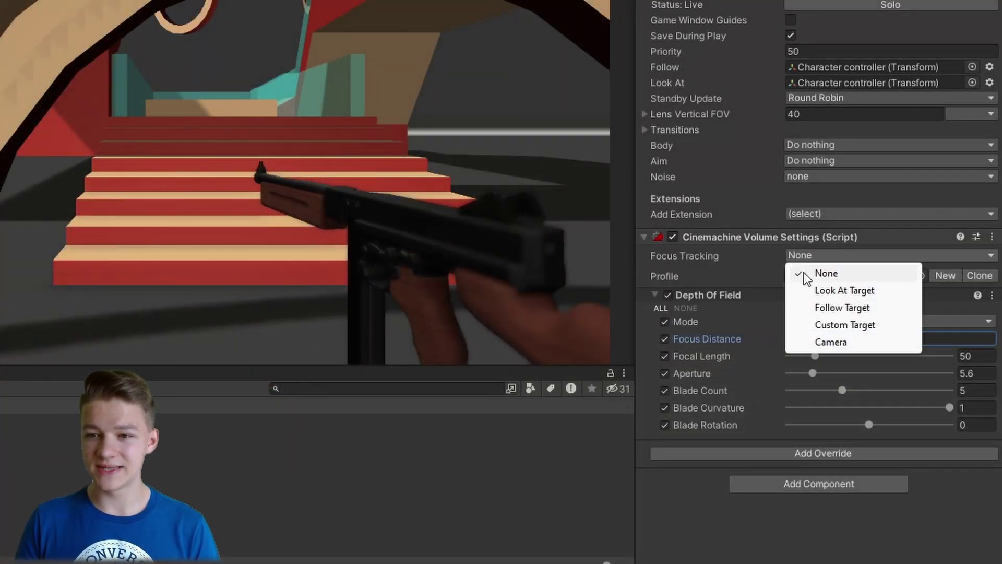
pyautogui.click(841, 313)
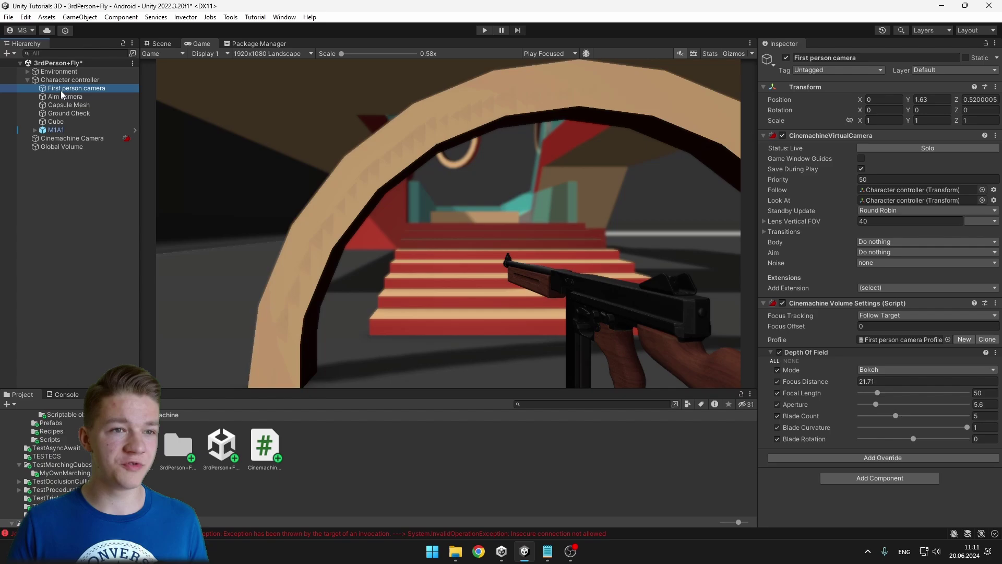
# Step: Move the camera to the scene root, reposition and rotate it, and raise Focal Length to 174
pyautogui.moveTo(60, 89); pyautogui.dragTo(47, 76)
pyautogui.click(166, 44)
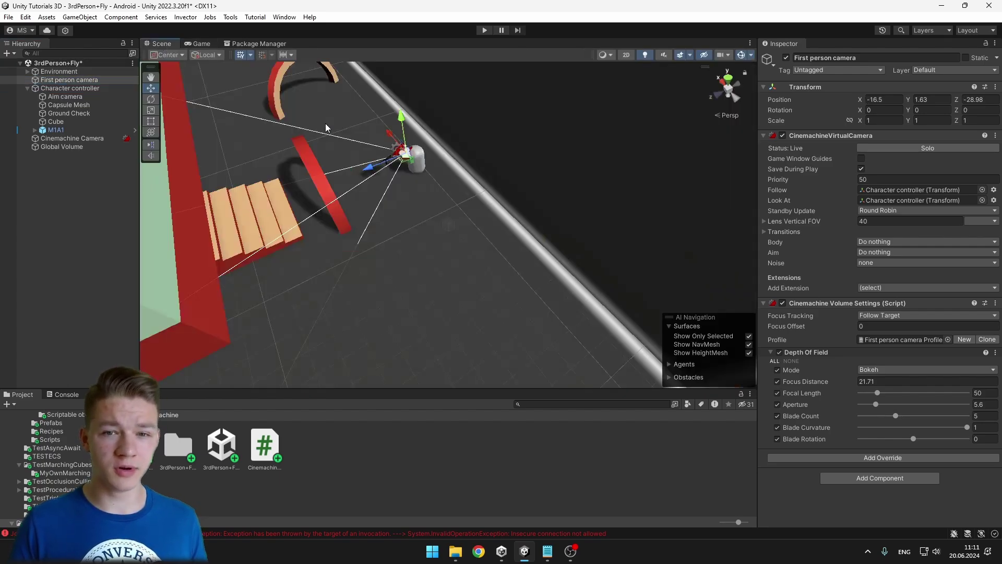
pyautogui.scroll(-3, 506, 245)
pyautogui.moveTo(506, 245); pyautogui.dragTo(533, 327)
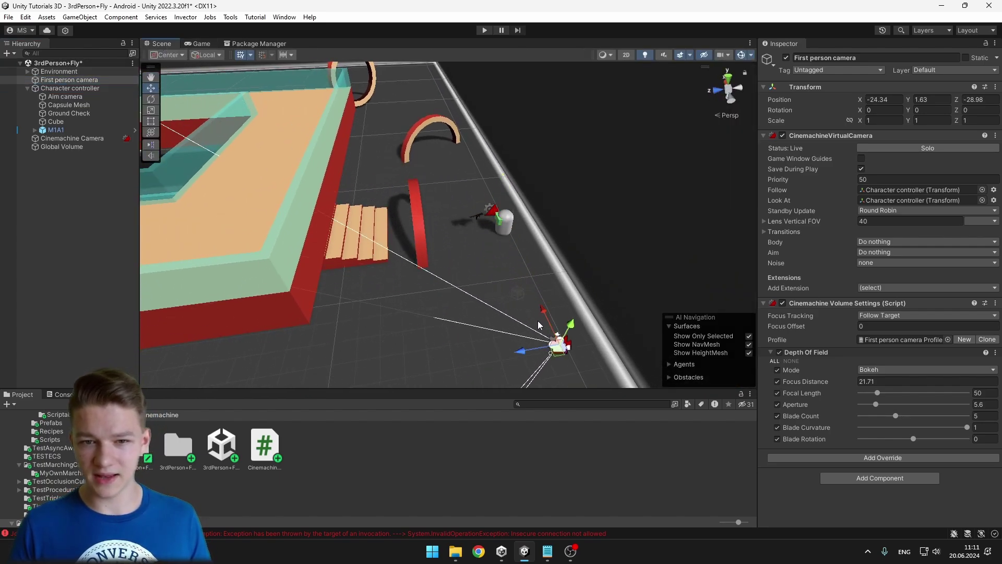
pyautogui.press('e')
pyautogui.moveTo(522, 361); pyautogui.dragTo(473, 365)
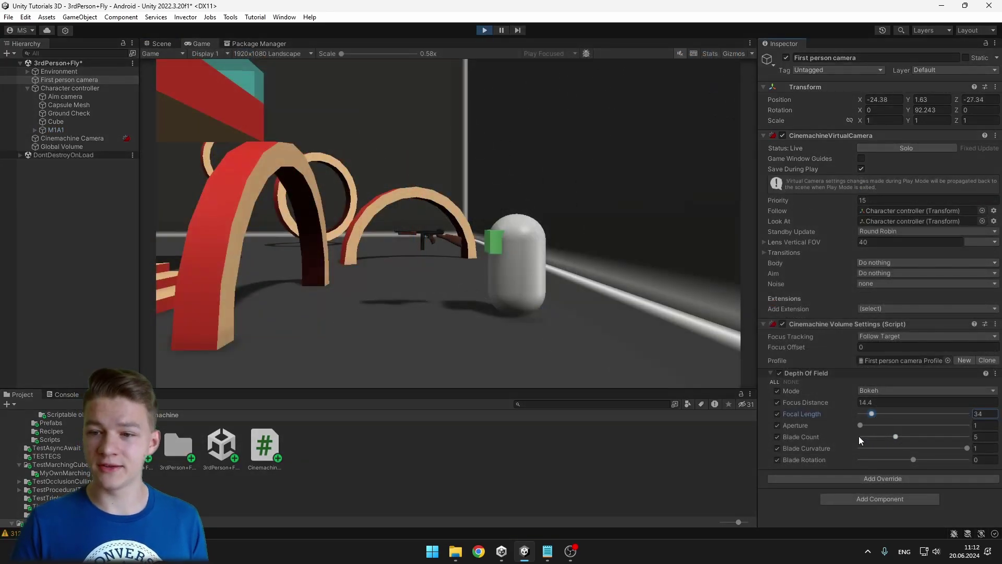
pyautogui.moveTo(873, 413); pyautogui.dragTo(951, 414)
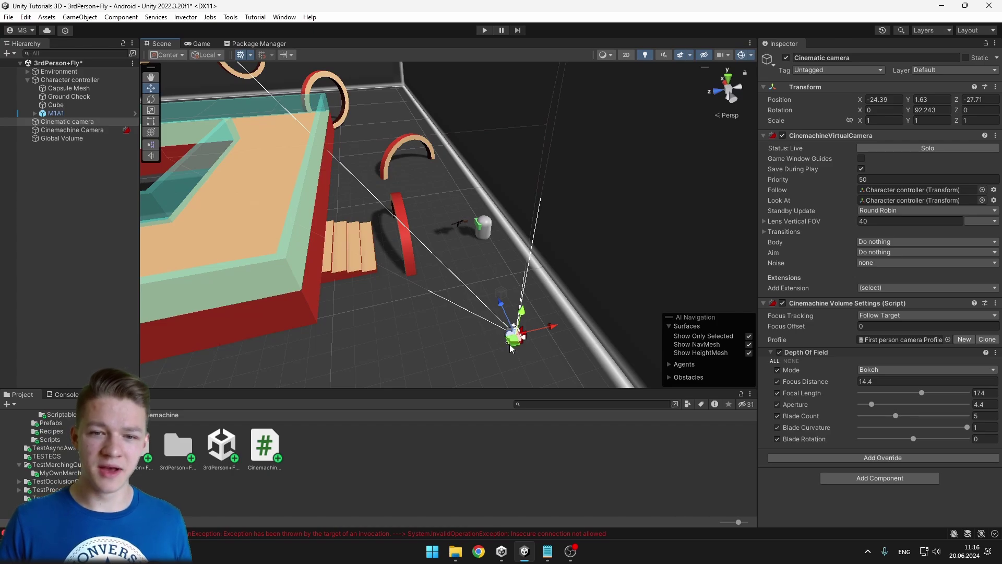
# Step: Undo a stray move of Cinematic camera and set its Body to Tracked Dolly
pyautogui.moveTo(515, 347); pyautogui.dragTo(353, 240)
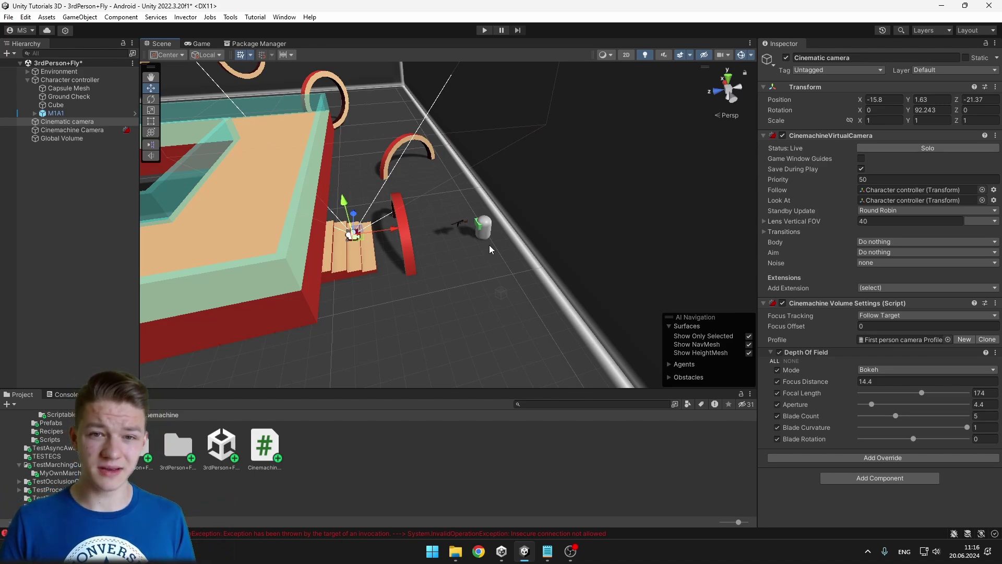
pyautogui.hotkey('ctrl', 'z')
pyautogui.hotkey('ctrl', 'z')
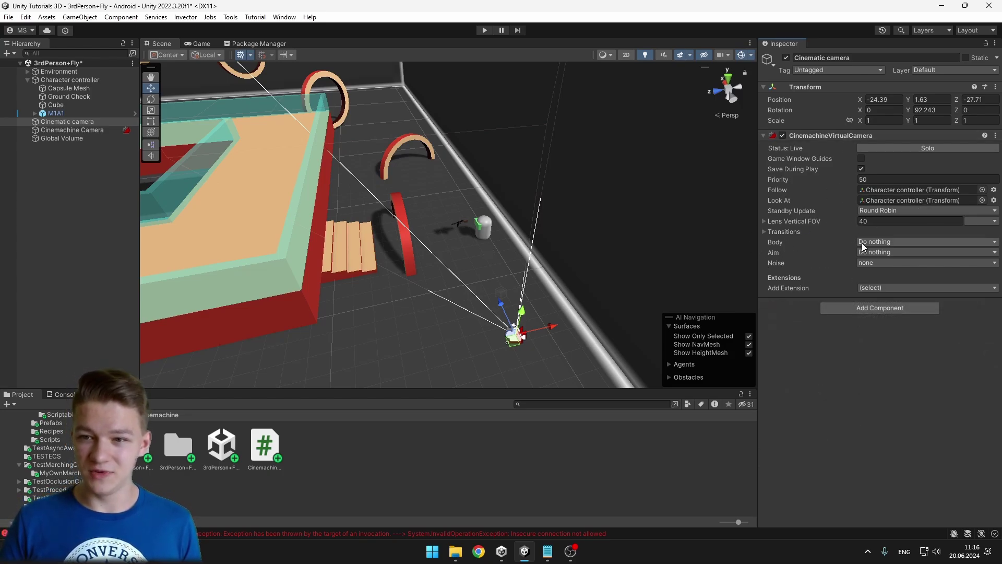
pyautogui.click(879, 241)
pyautogui.click(910, 312)
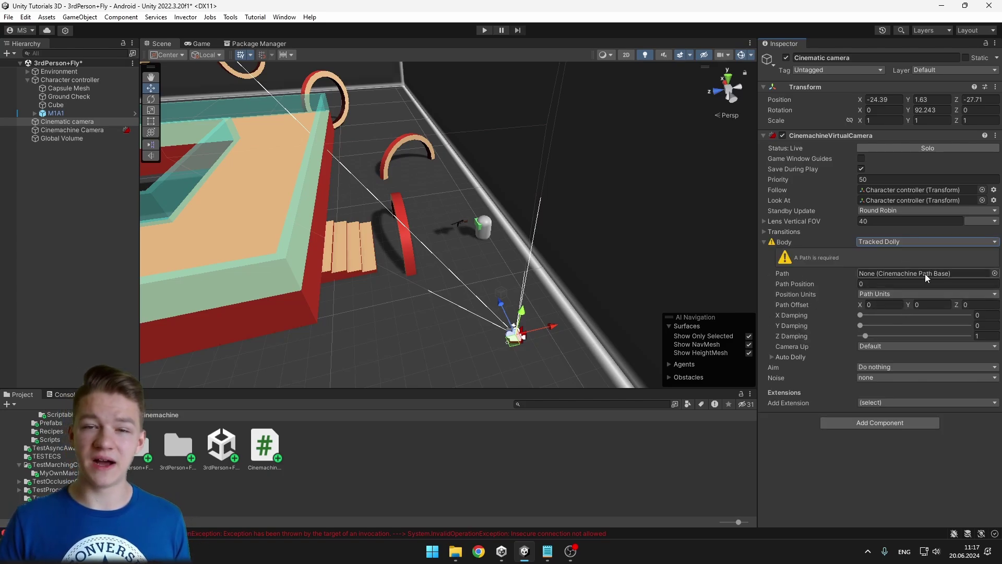
# Step: Create an empty object named Camera path with a CinemachineSmoothPath component
pyautogui.rightClick(43, 234)
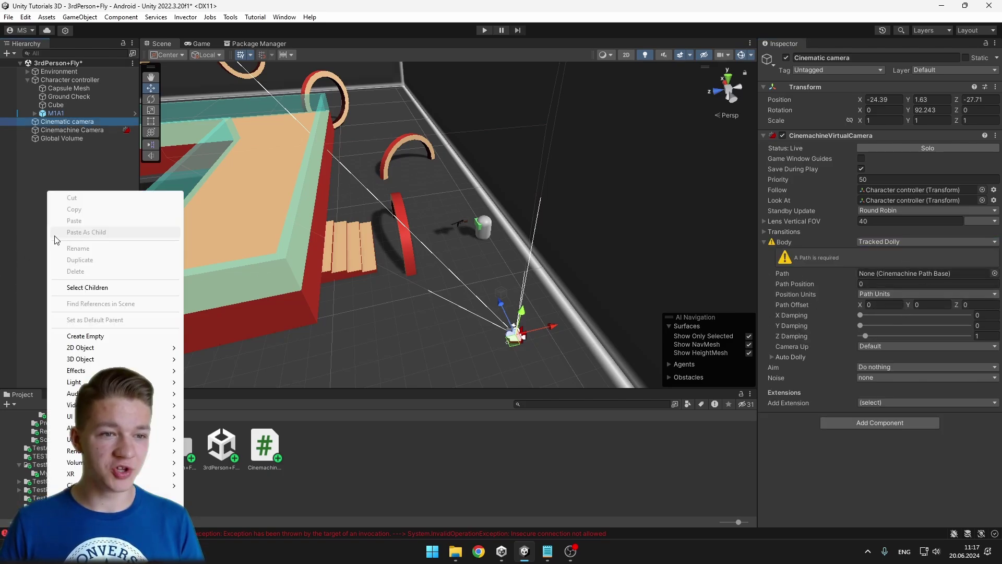
pyautogui.click(103, 334)
pyautogui.write('Camera path')
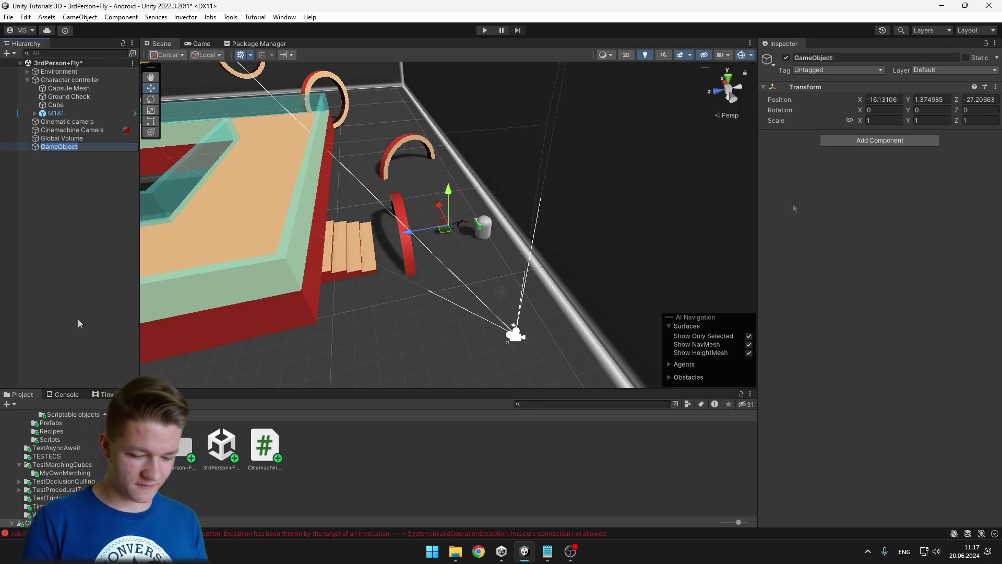
pyautogui.press('Return')
pyautogui.click(856, 143)
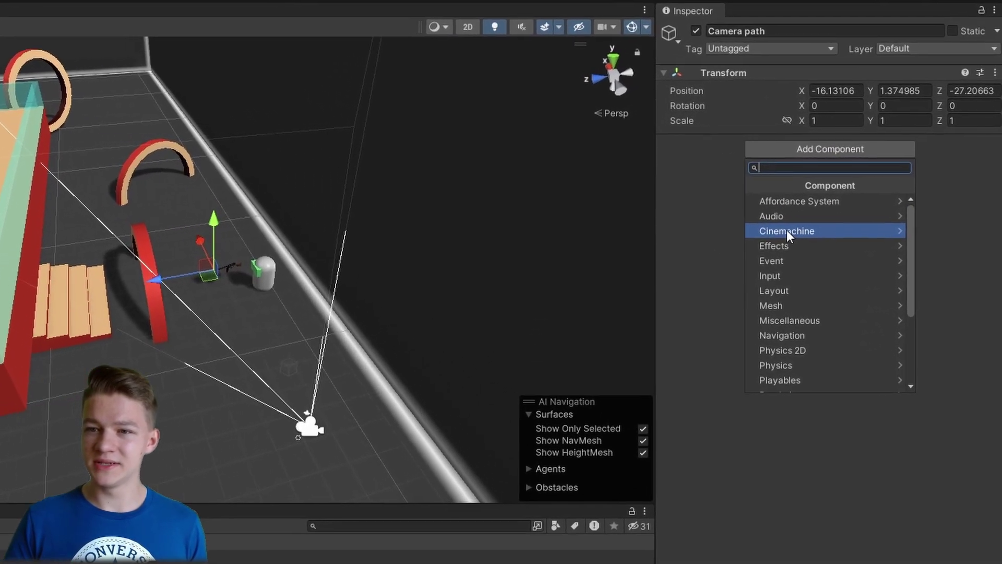
pyautogui.click(775, 236)
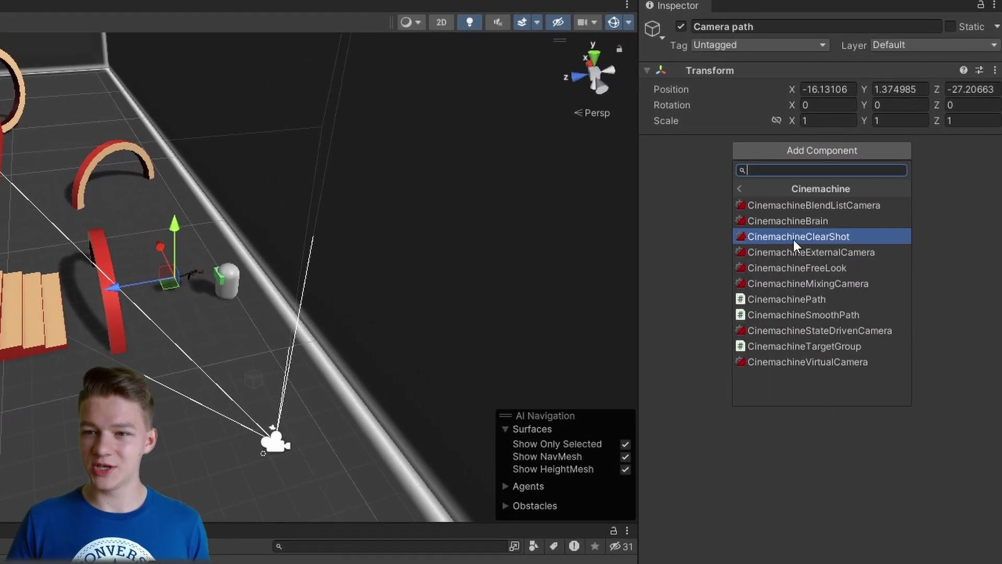
pyautogui.click(810, 315)
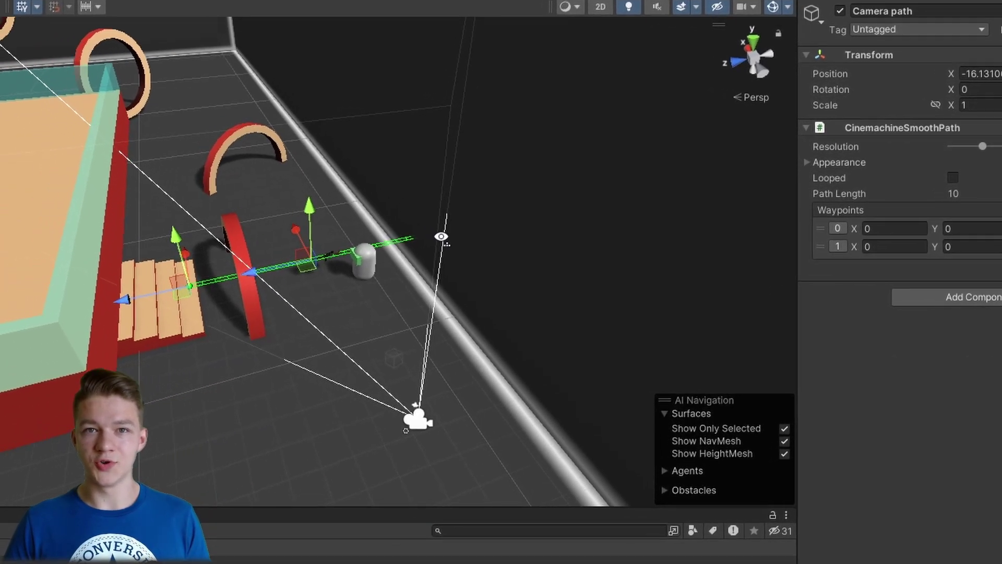
# Step: Drag a path waypoint toward the viewer and along Z to reshape the path
pyautogui.moveTo(441, 236); pyautogui.dragTo(375, 240, button='right')
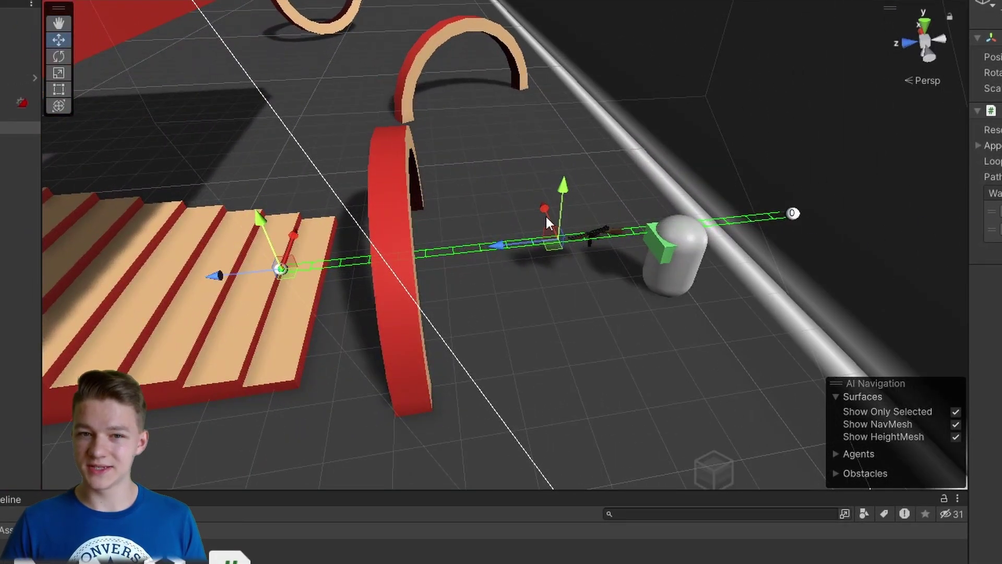
pyautogui.moveTo(547, 223); pyautogui.dragTo(506, 224, button='right')
pyautogui.scroll(-5, 506, 224)
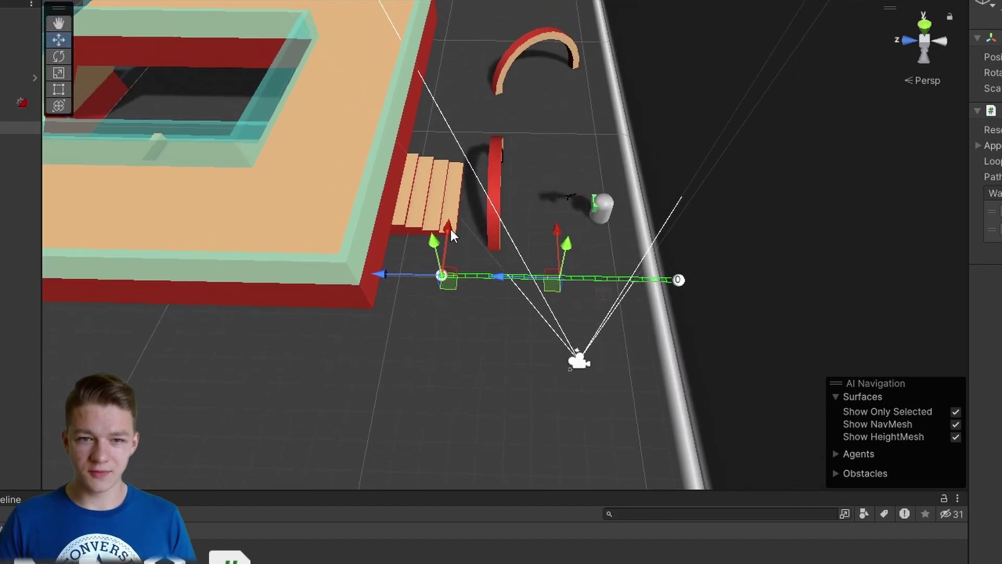
pyautogui.moveTo(451, 230); pyautogui.dragTo(452, 342)
pyautogui.moveTo(380, 393); pyautogui.dragTo(402, 399)
# Step: Add a third waypoint and drag it up-left to curve the path, keeping the path open
pyautogui.click(973, 227)
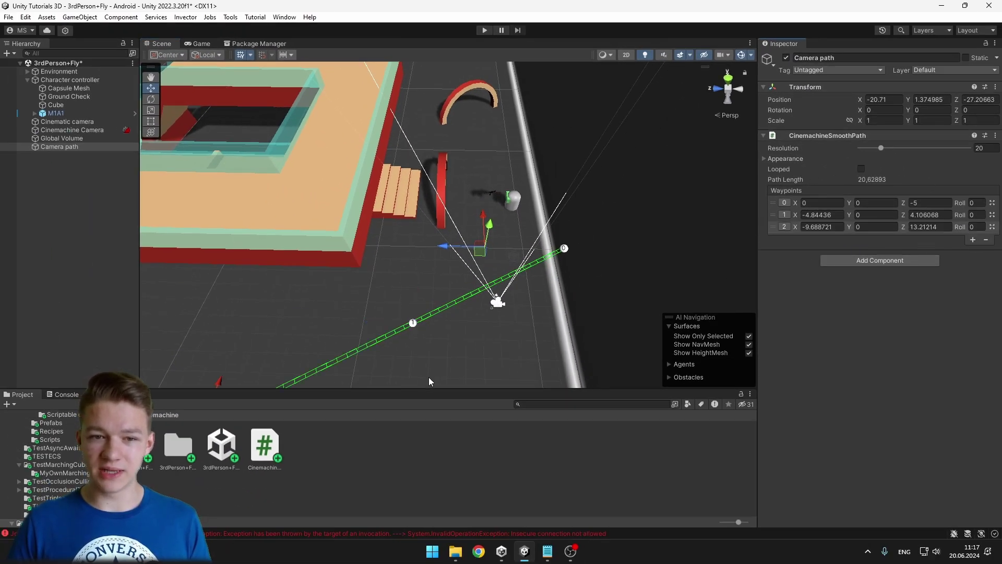
pyautogui.moveTo(430, 381); pyautogui.dragTo(369, 230, button='right')
pyautogui.moveTo(293, 214); pyautogui.dragTo(500, 188)
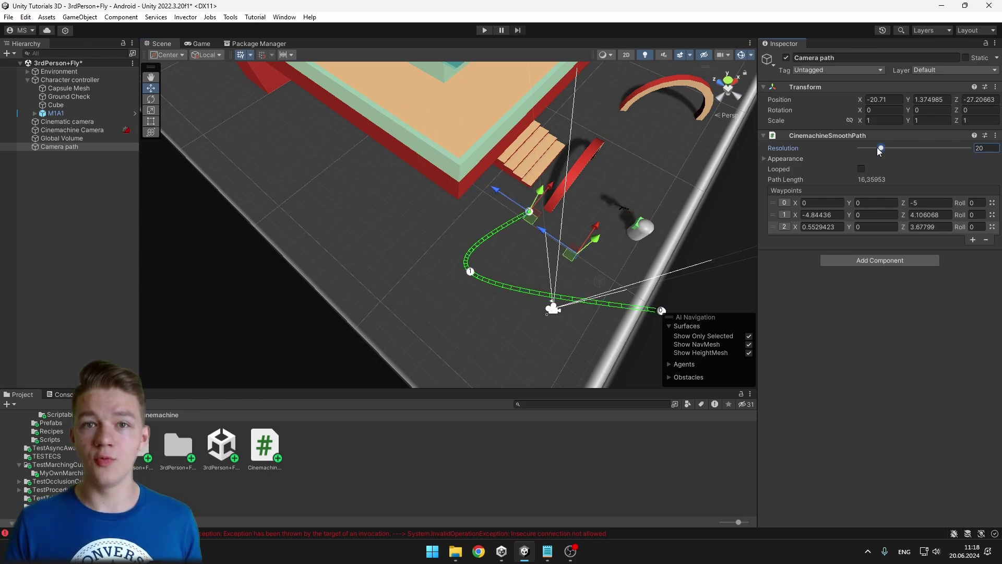
pyautogui.moveTo(879, 147)
pyautogui.mouseDown()
pyautogui.moveTo(928, 155)
pyautogui.moveTo(879, 153)
pyautogui.mouseUp()
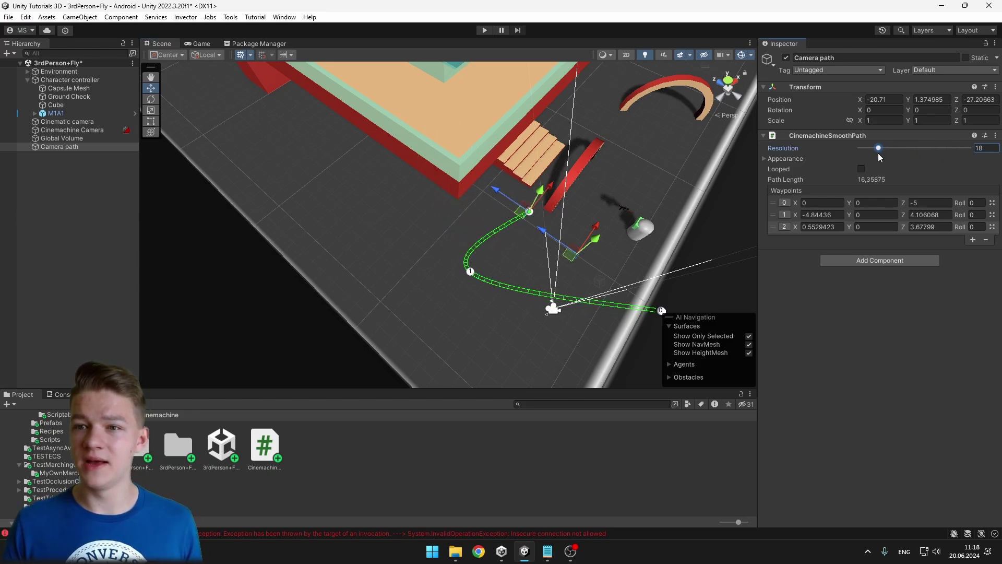
pyautogui.click(862, 169)
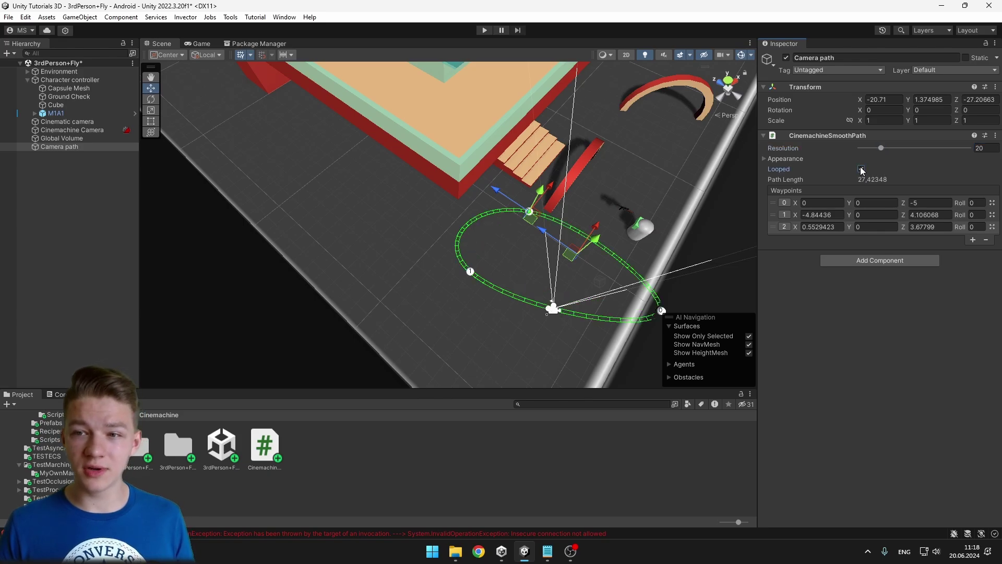
pyautogui.click(862, 169)
pyautogui.moveTo(494, 189); pyautogui.dragTo(473, 176)
# Step: Replace Camera path's CinemachineSmoothPath with a CinemachinePath component
pyautogui.rightClick(858, 135)
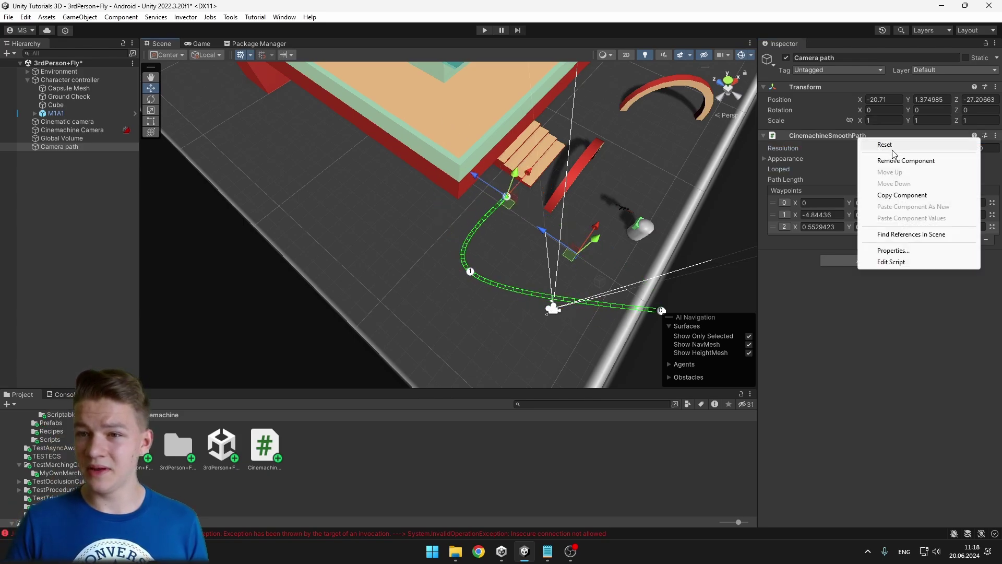
pyautogui.click(887, 157)
pyautogui.click(879, 141)
pyautogui.click(878, 202)
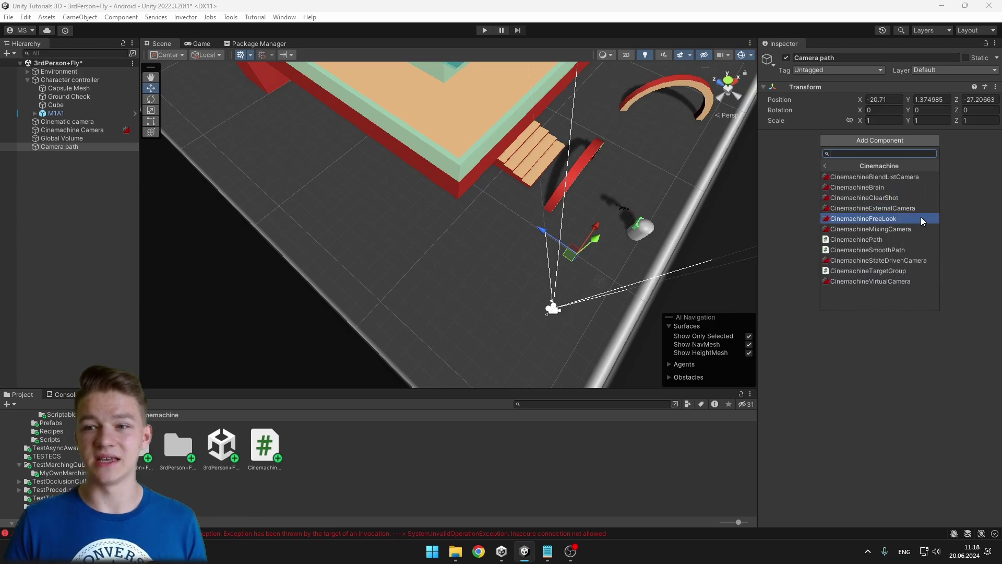
pyautogui.click(887, 240)
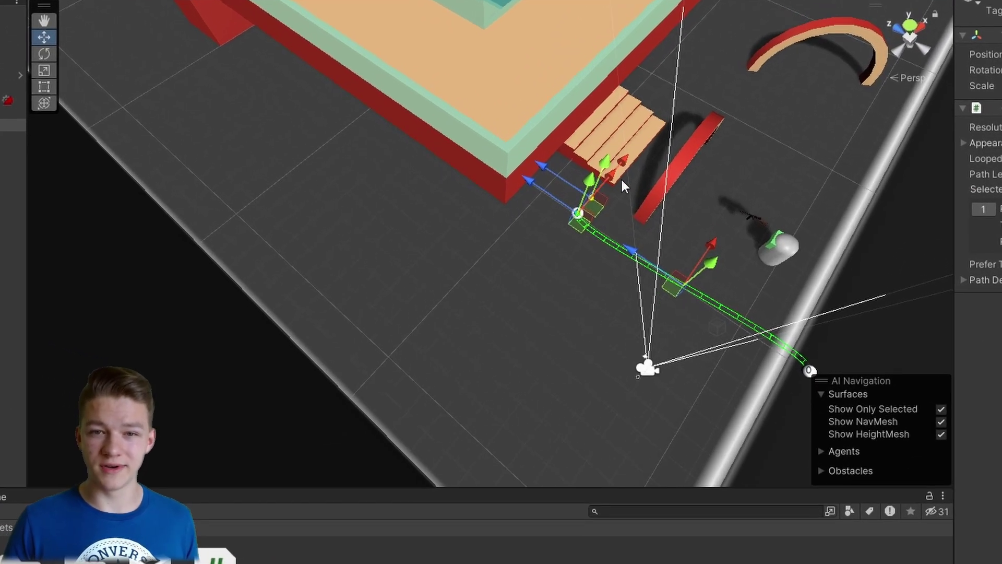
# Step: Drag a waypoint and its tangent handles to bend the path into a sweeping curve
pyautogui.keyDown('alt'); pyautogui.moveTo(561, 191); pyautogui.dragTo(695, 167); pyautogui.keyUp('alt')
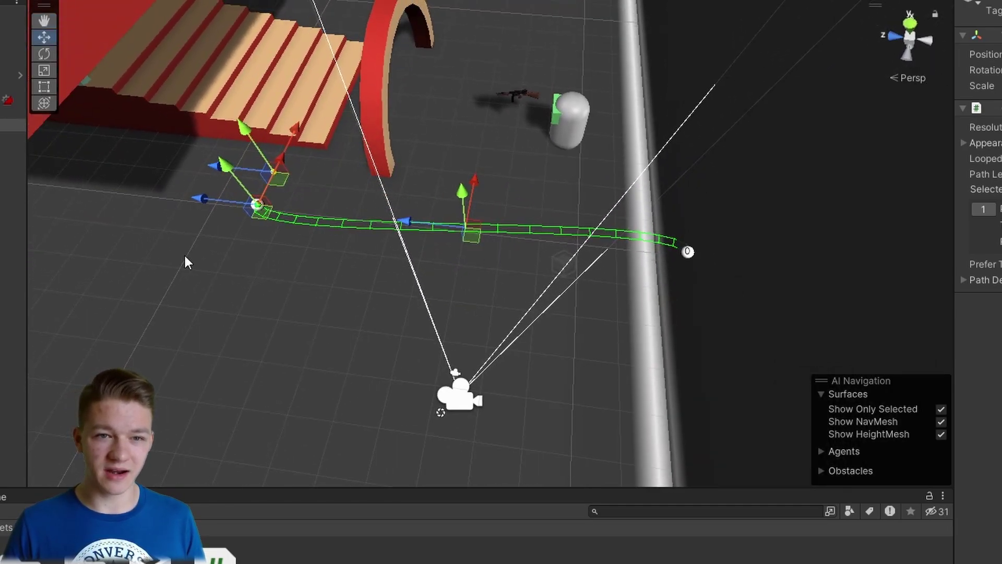
pyautogui.moveTo(474, 188); pyautogui.dragTo(273, 210)
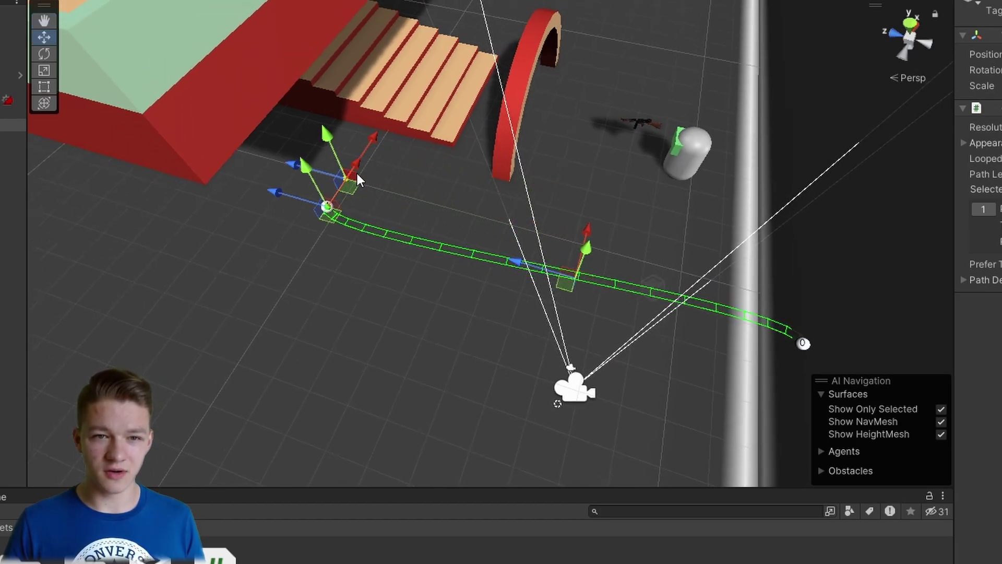
pyautogui.moveTo(344, 188); pyautogui.dragTo(643, 220)
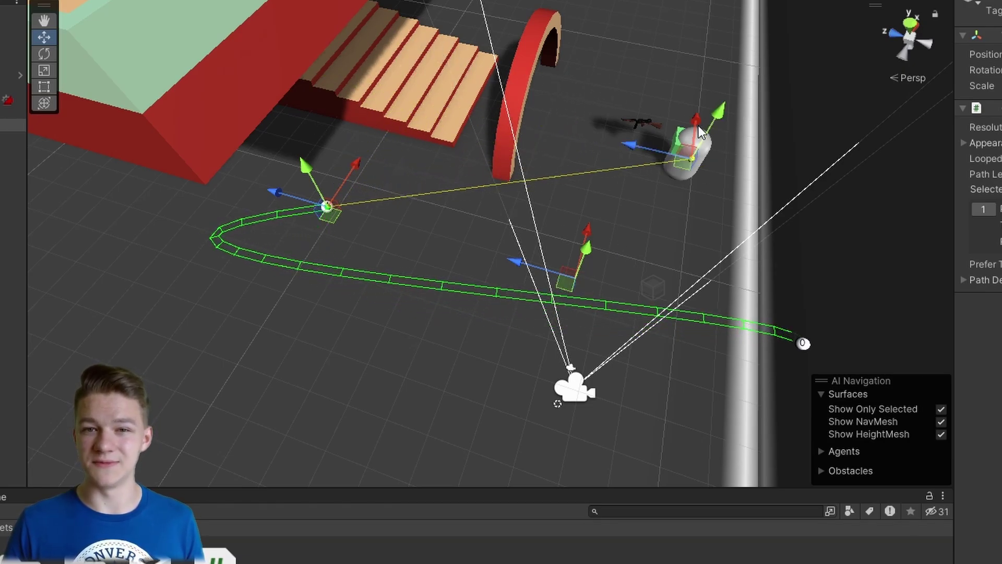
pyautogui.moveTo(699, 125); pyautogui.dragTo(679, 176)
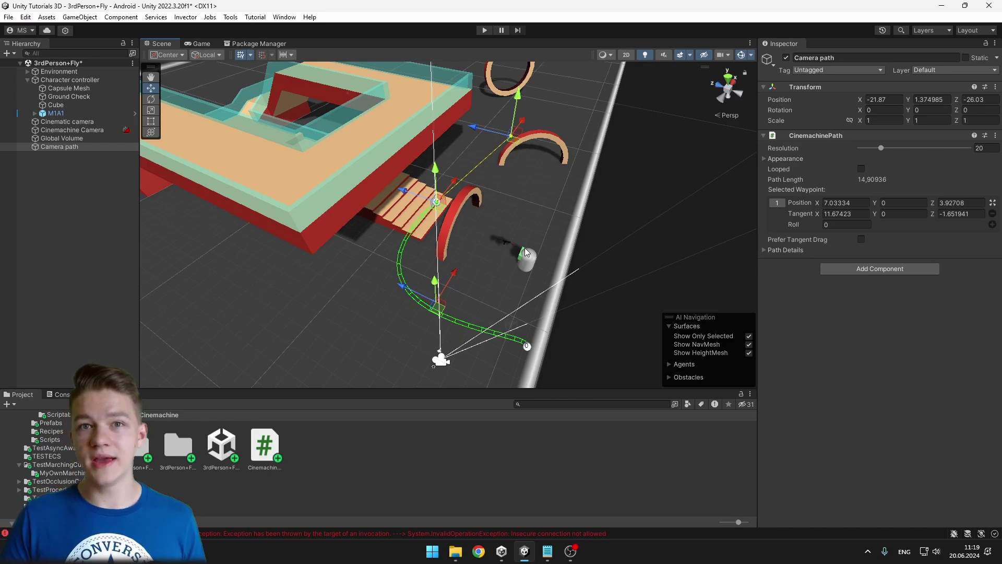
pyautogui.moveTo(419, 268); pyautogui.dragTo(334, 244, button='right')
# Step: Assign Camera path as the Cinematic camera's Tracked Dolly path
pyautogui.click(67, 122)
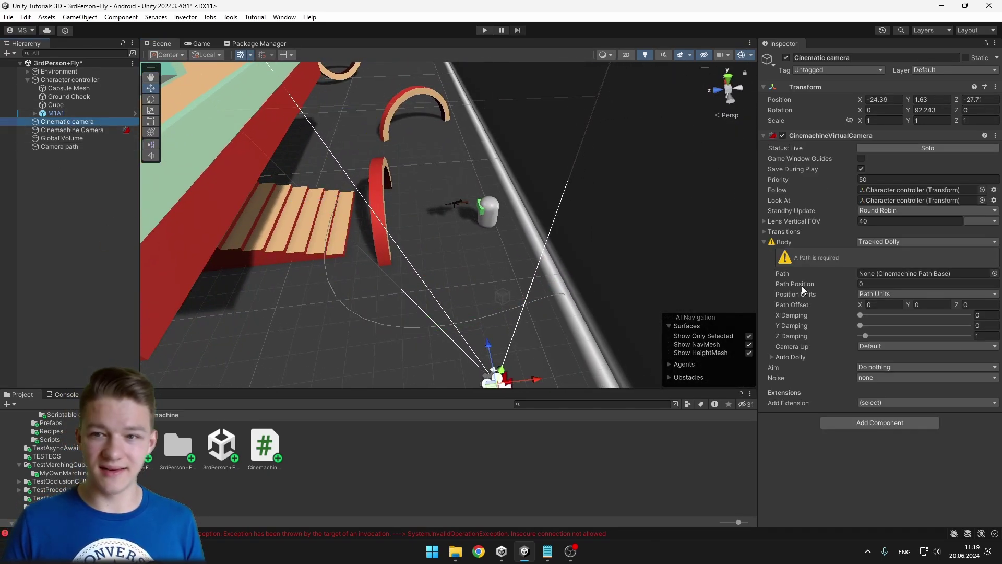
pyautogui.click(55, 147)
pyautogui.moveTo(55, 146); pyautogui.dragTo(891, 272)
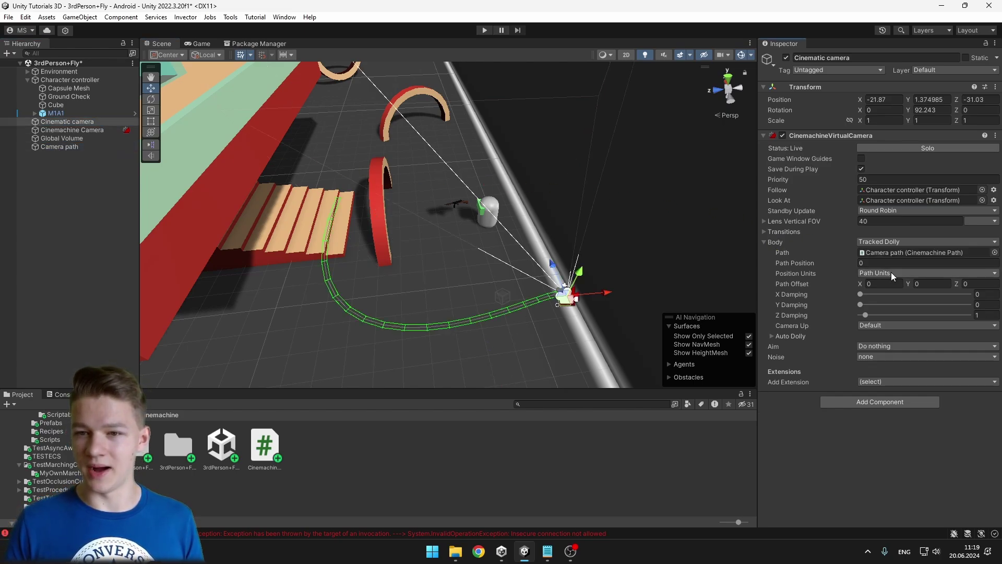
# Step: Scrub the camera along the dolly track, then set Path Position to 0
pyautogui.click(887, 263)
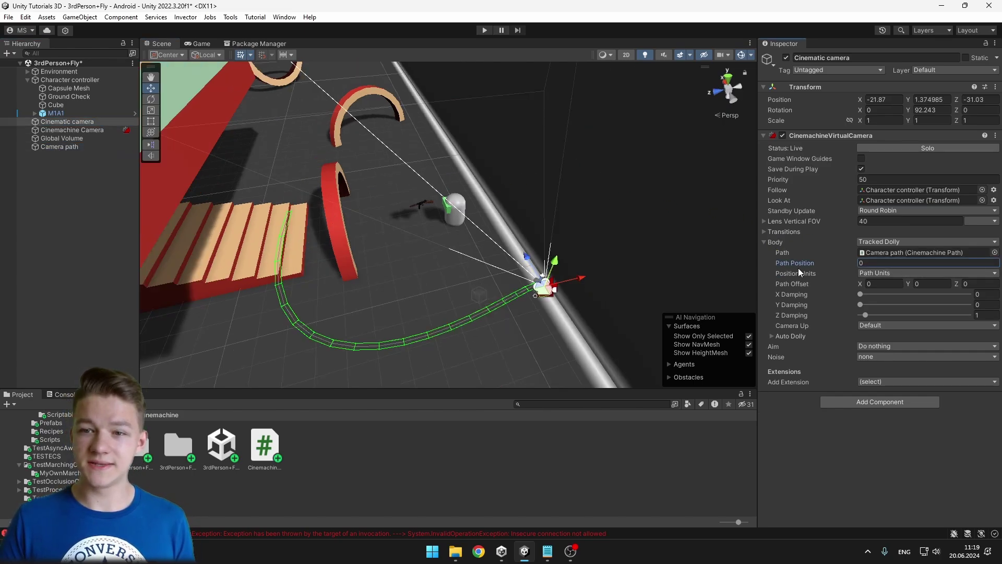
pyautogui.moveTo(807, 261)
pyautogui.mouseDown()
pyautogui.moveTo(829, 262)
pyautogui.moveTo(814, 265)
pyautogui.mouseUp()
pyautogui.hotkey('ctrl', '2')
pyautogui.moveTo(822, 264); pyautogui.dragTo(815, 262)
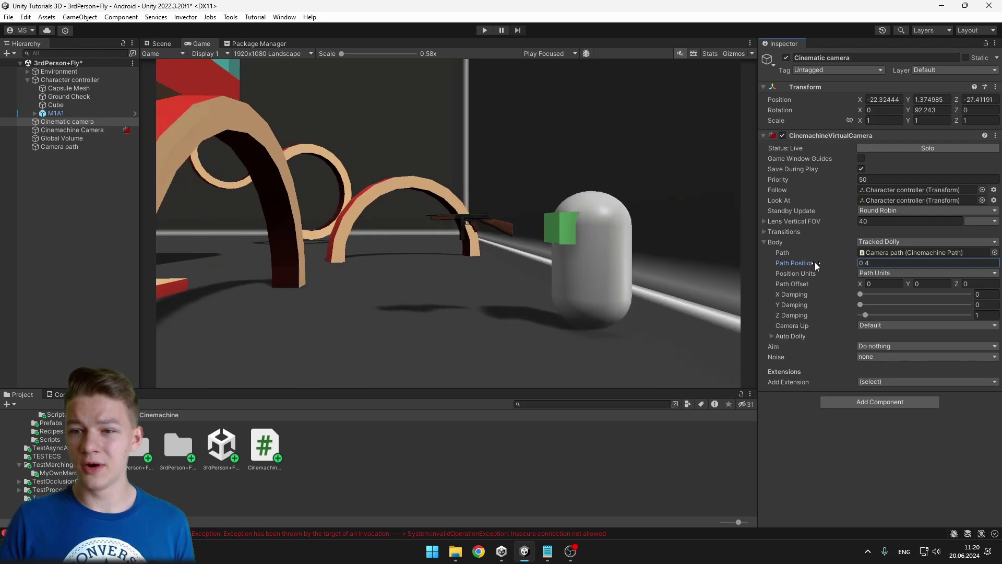
pyautogui.write('0')
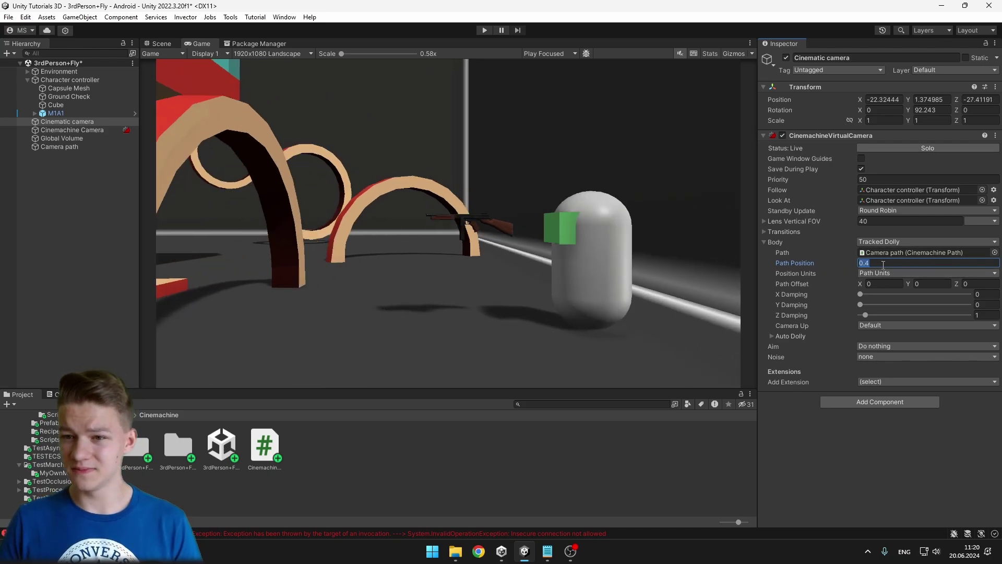
pyautogui.click(887, 346)
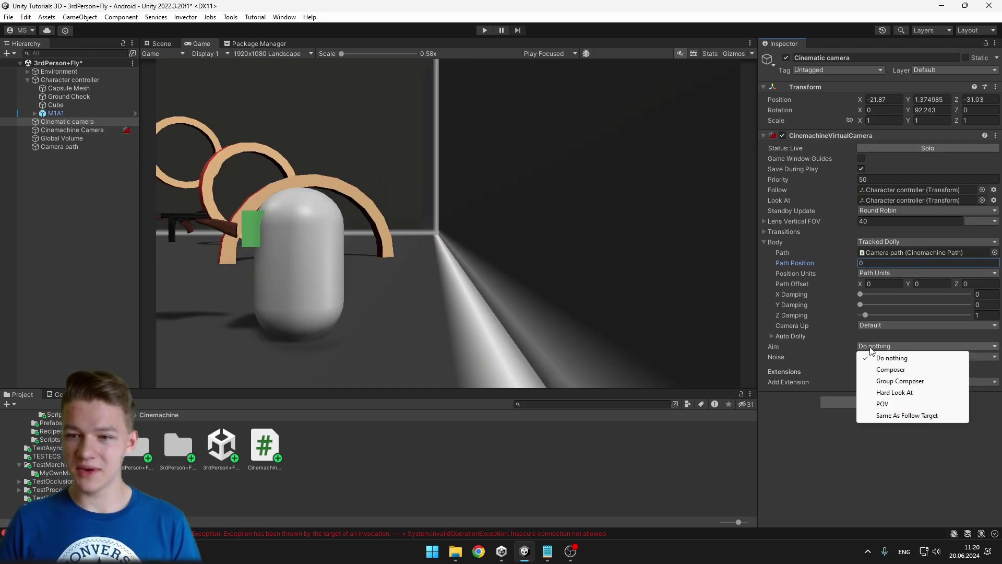
# Step: Set Aim to Composer, scrub Path Position to about 0.4555, and test Auto Dolly in Play mode
pyautogui.click(902, 371)
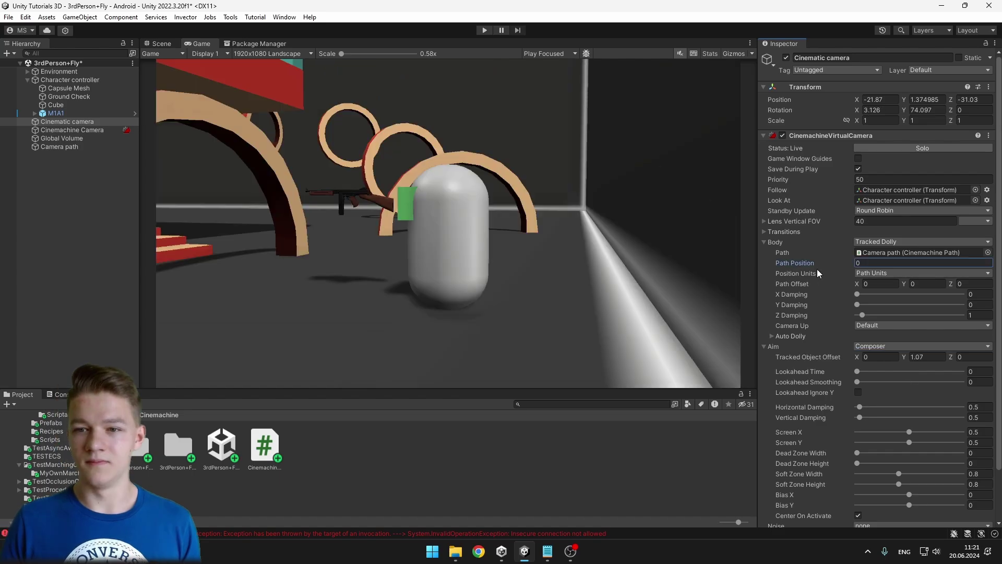
pyautogui.moveTo(813, 265); pyautogui.dragTo(834, 264)
pyautogui.hotkey('ctrl', 'p')
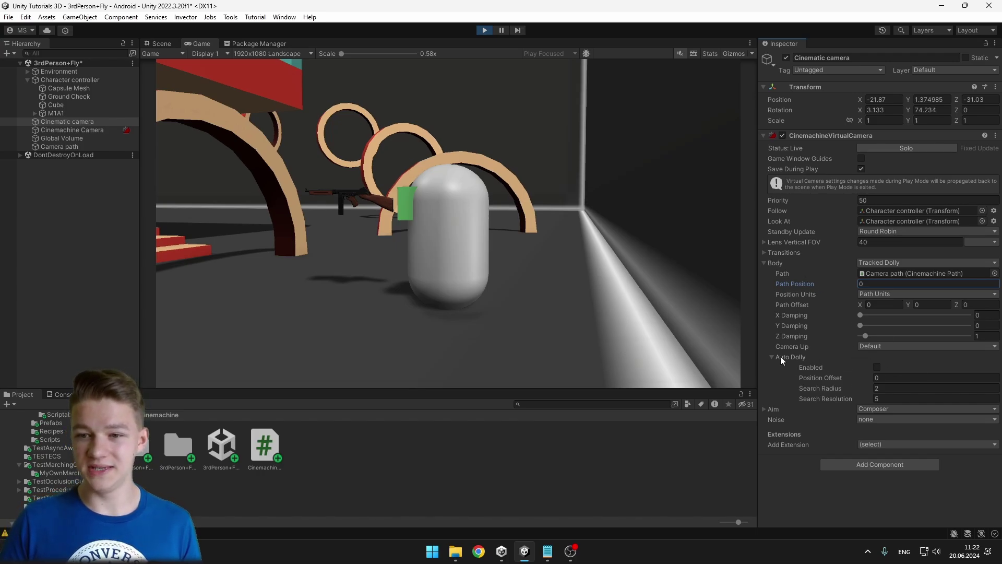
pyautogui.click(878, 366)
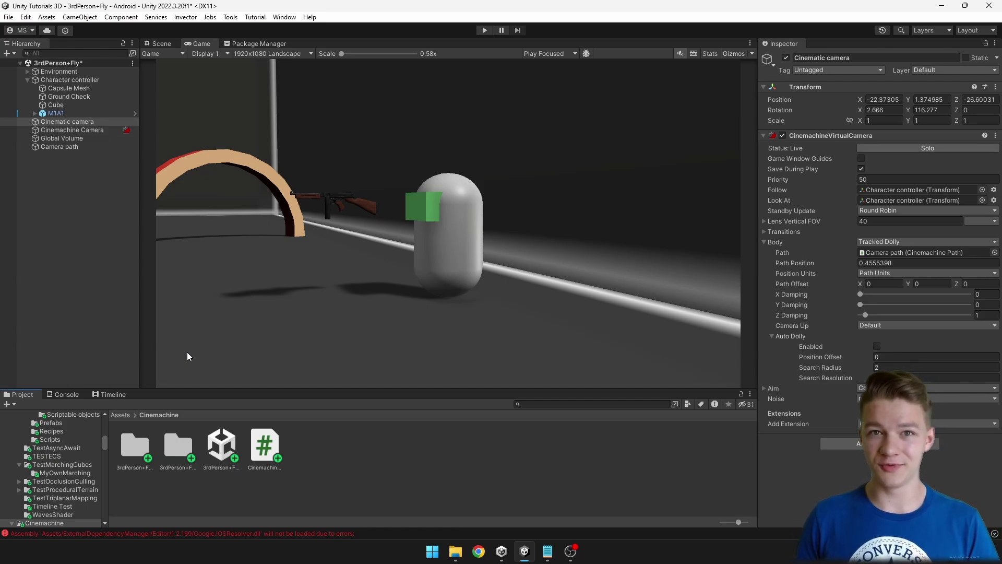
# Step: Create an empty object named Timeline in the Hierarchy
pyautogui.rightClick(73, 213)
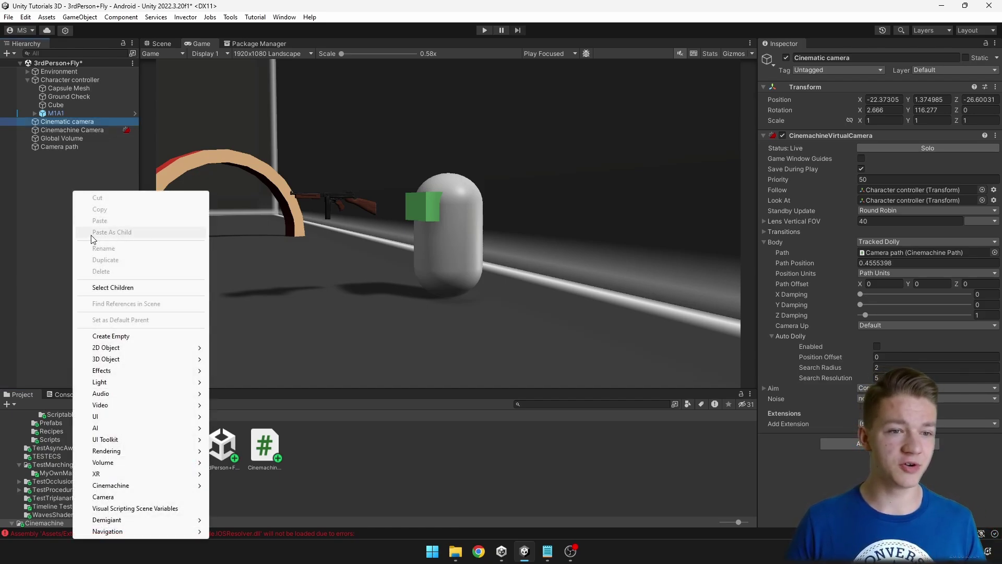
pyautogui.click(145, 337)
pyautogui.write('Timeline')
pyautogui.press('Return')
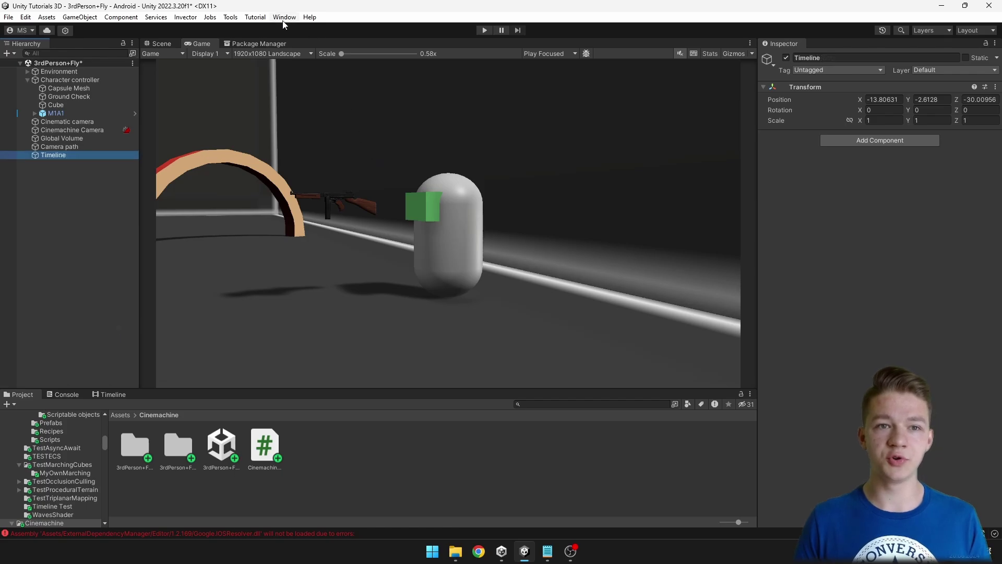
# Step: Open the Timeline window and create a Playable Director with a new saved Timeline asset
pyautogui.click(284, 18)
pyautogui.moveTo(334, 224)
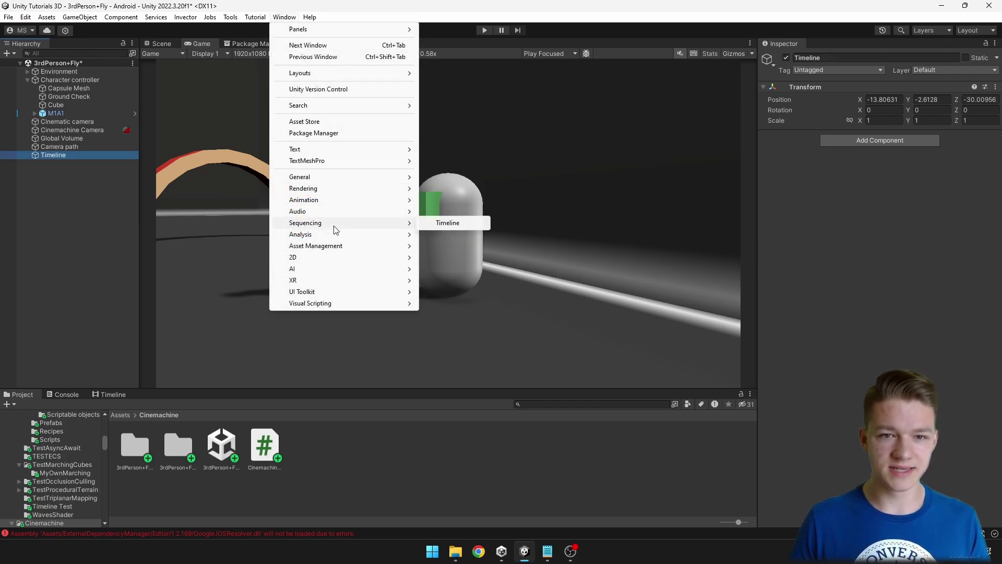
pyautogui.click(444, 224)
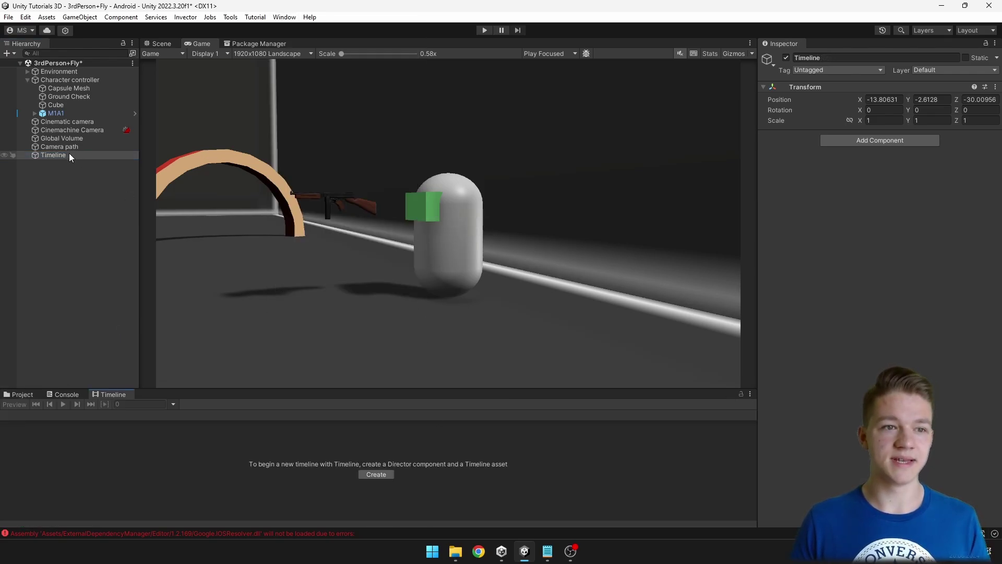
pyautogui.click(376, 474)
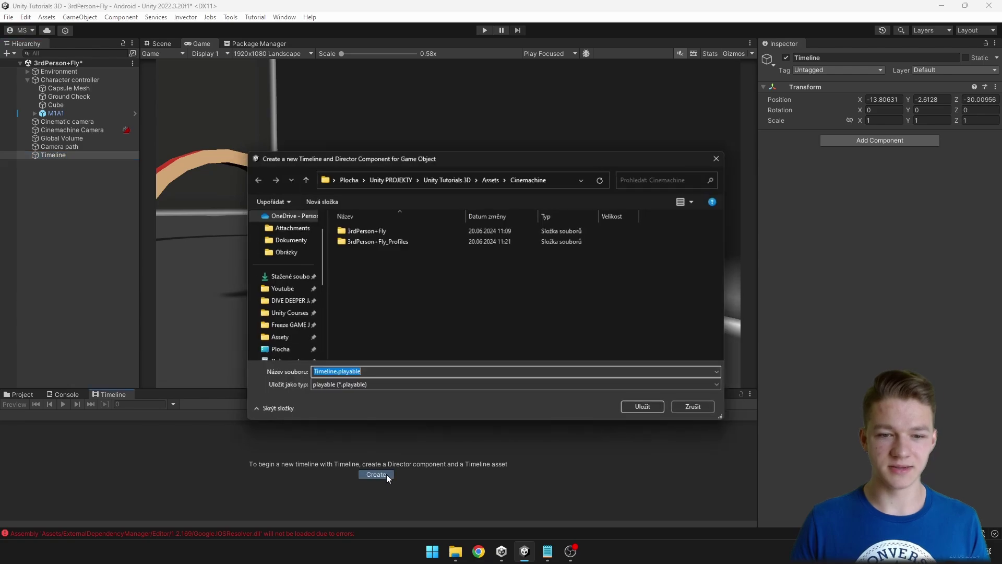
pyautogui.press('Return')
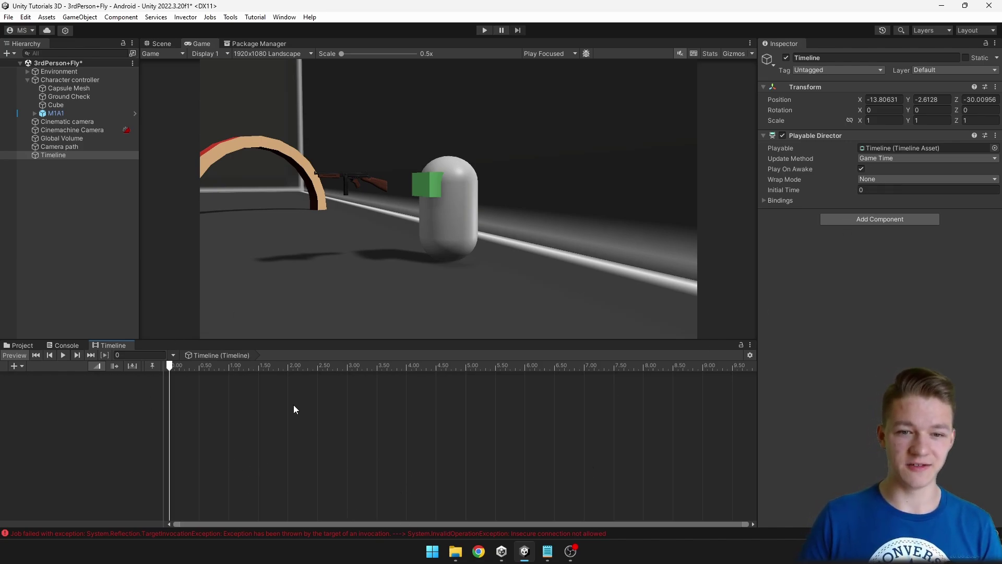
# Step: Add a Cinemachine track bound to the Cinemachine Camera
pyautogui.click(291, 418)
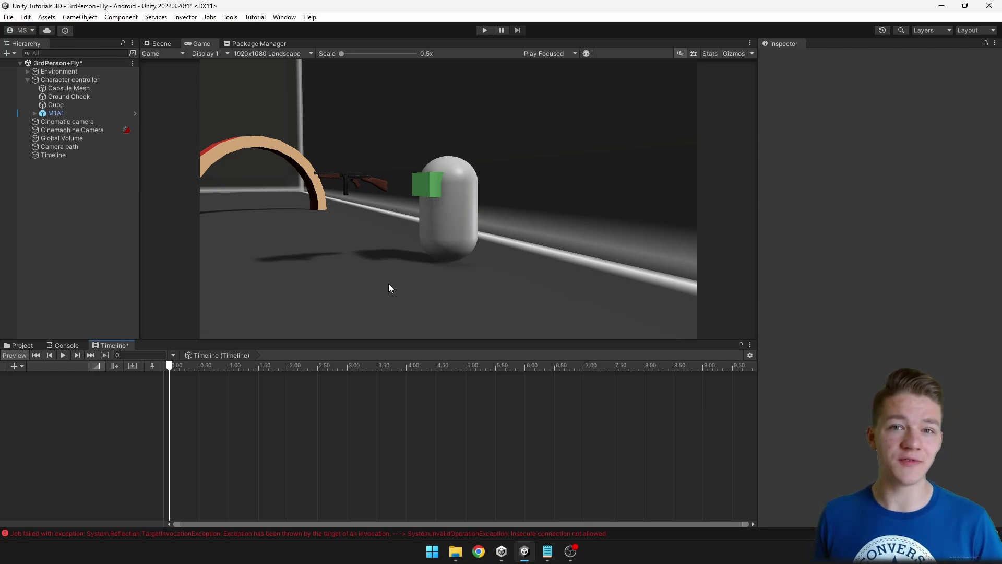
pyautogui.click(14, 366)
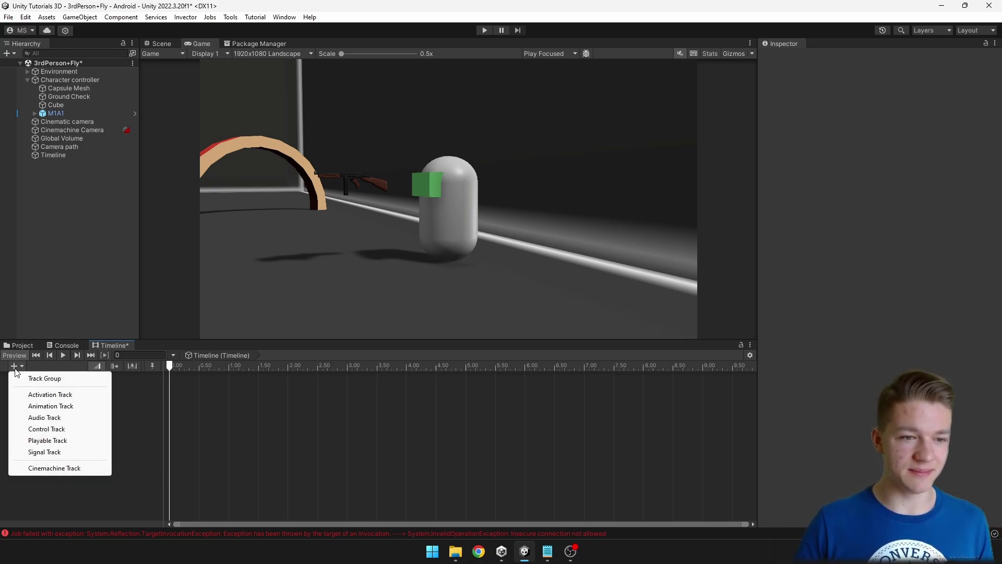
pyautogui.click(53, 469)
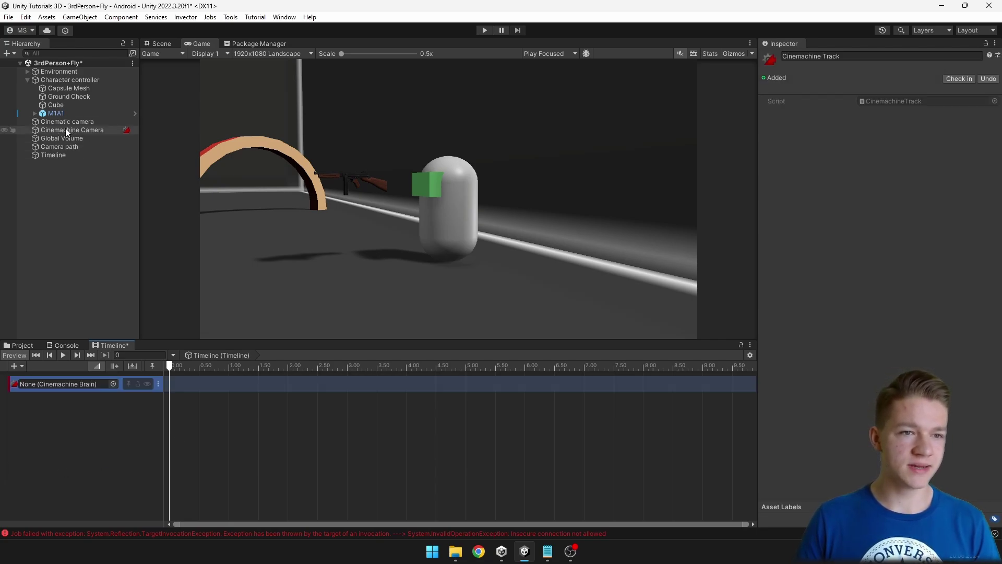
pyautogui.moveTo(65, 127); pyautogui.dragTo(64, 386)
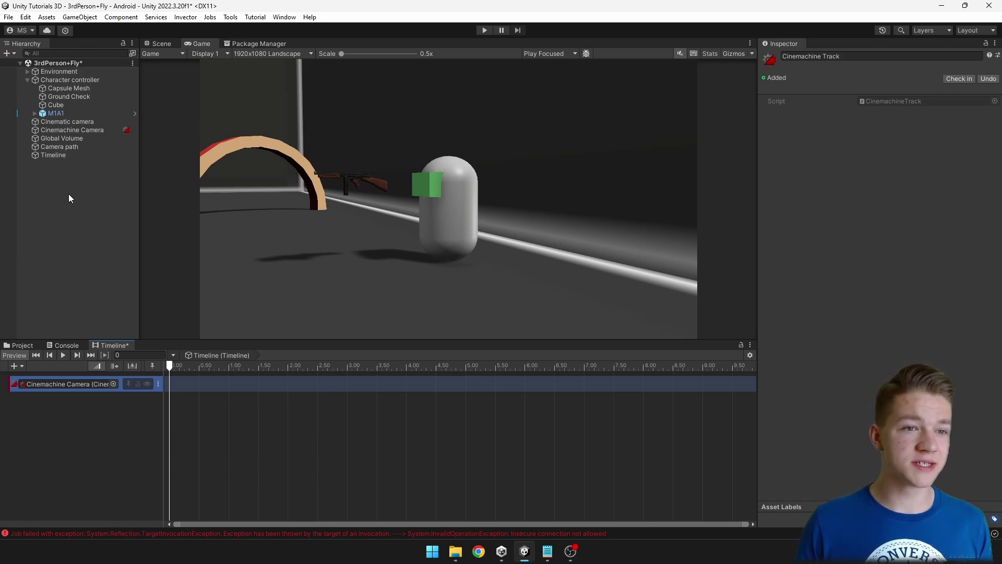
# Step: Place a Cinematic camera shot clip on the track running from 0 to 4 seconds
pyautogui.moveTo(65, 123); pyautogui.dragTo(186, 385)
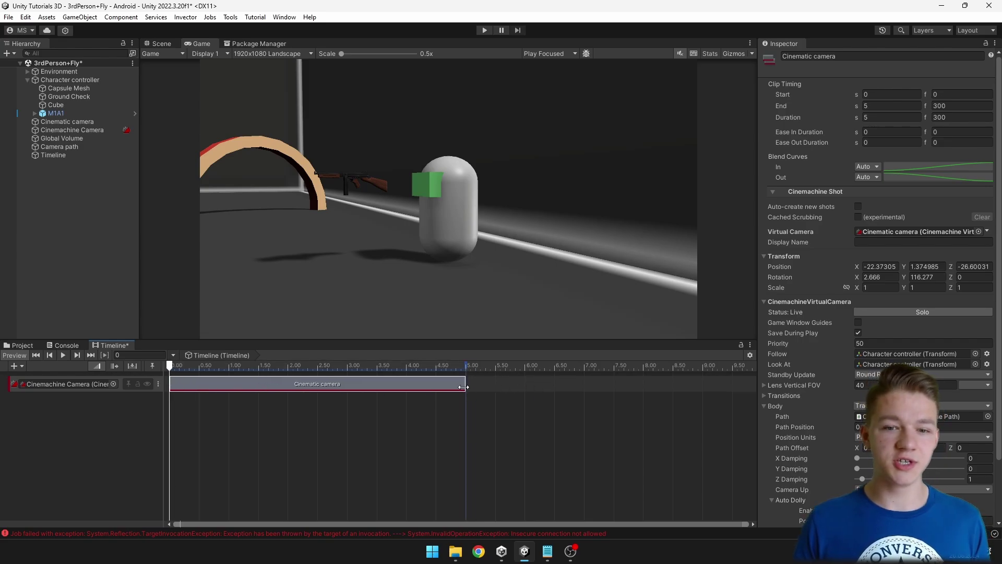
pyautogui.moveTo(465, 385); pyautogui.dragTo(171, 368)
pyautogui.hotkey('ctrl', 'z')
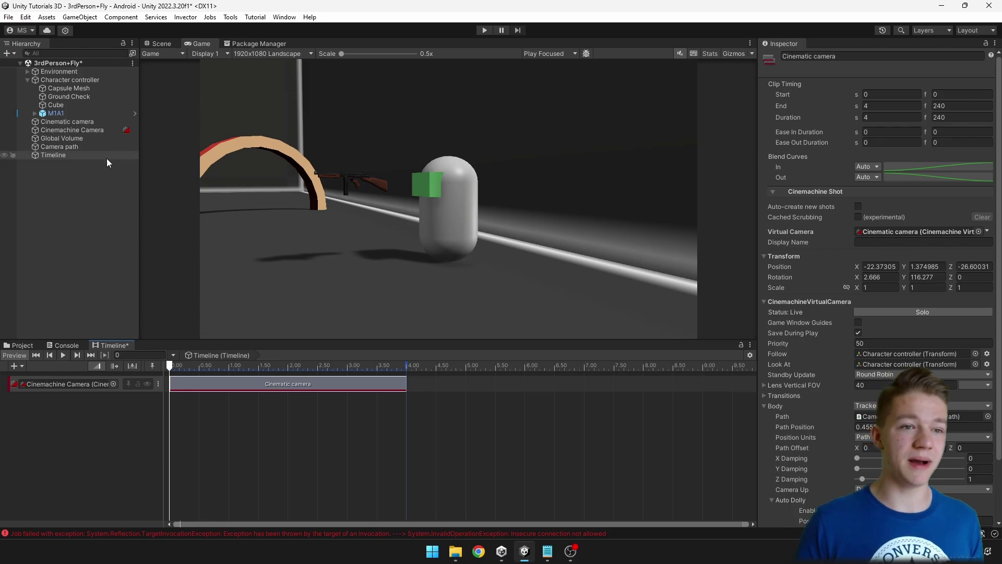
# Step: Drag Cinematic camera into the Timeline to add an Animation track for it
pyautogui.click(64, 122)
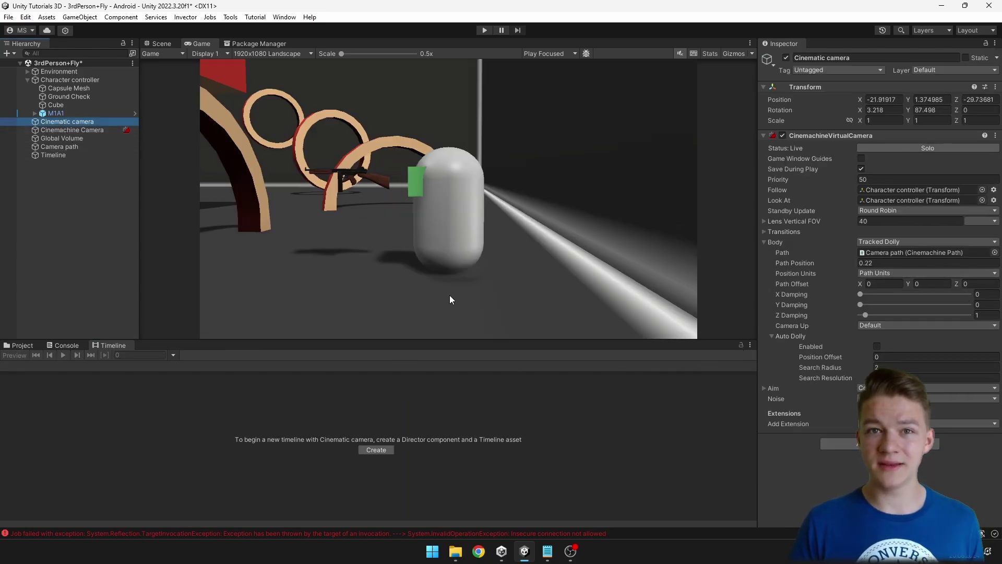
pyautogui.click(50, 155)
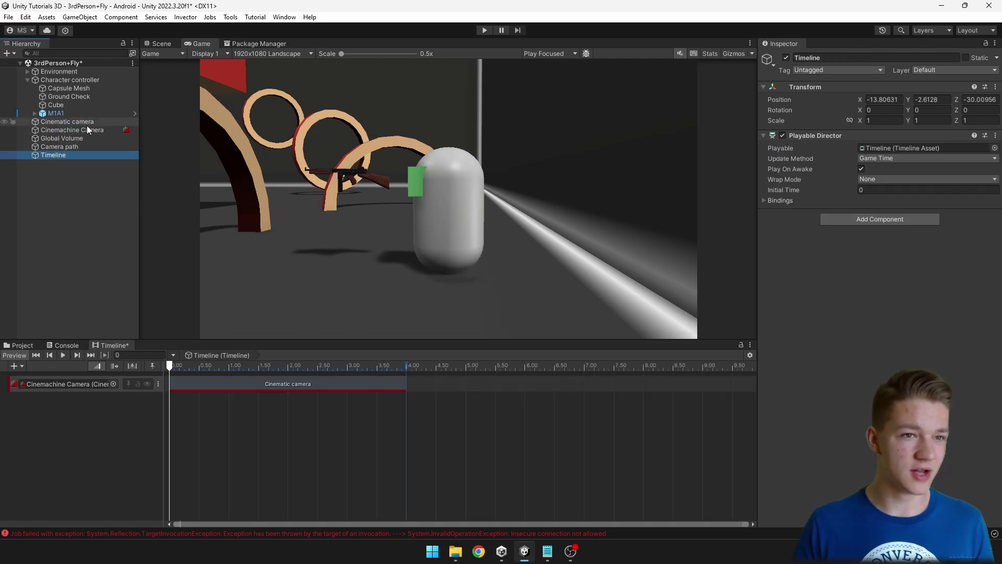
pyautogui.moveTo(74, 123); pyautogui.dragTo(73, 452)
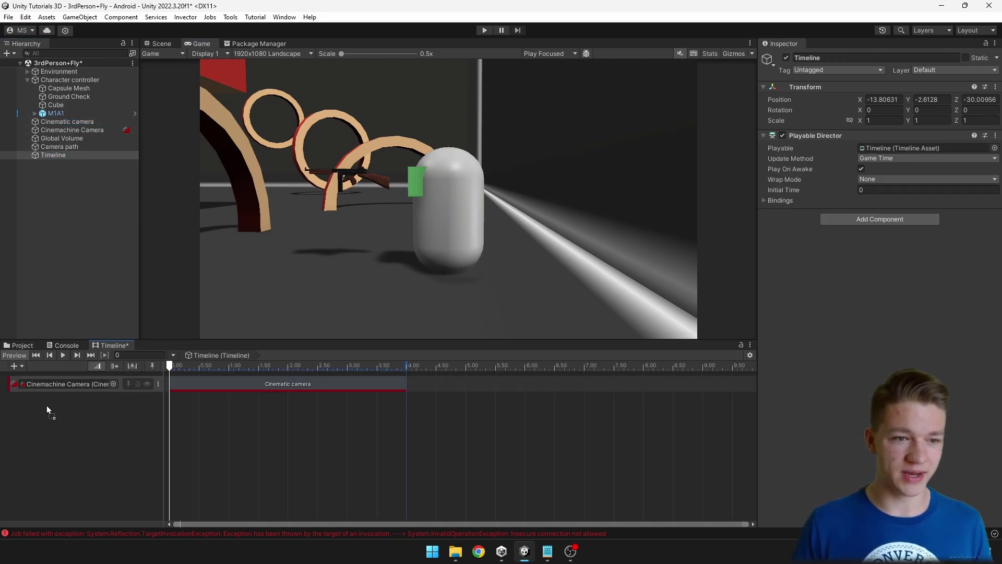
pyautogui.moveTo(49, 418); pyautogui.dragTo(66, 416)
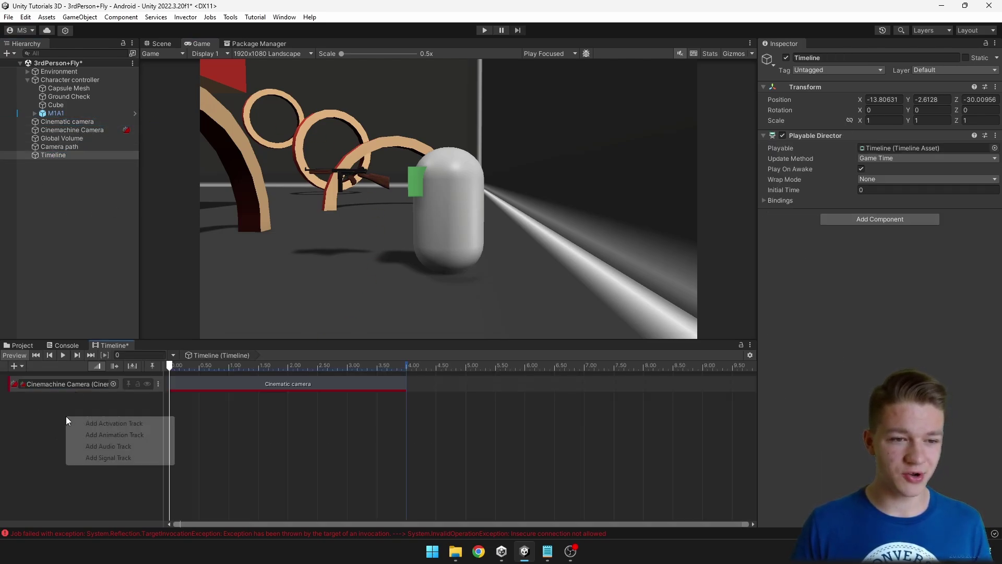
pyautogui.click(114, 435)
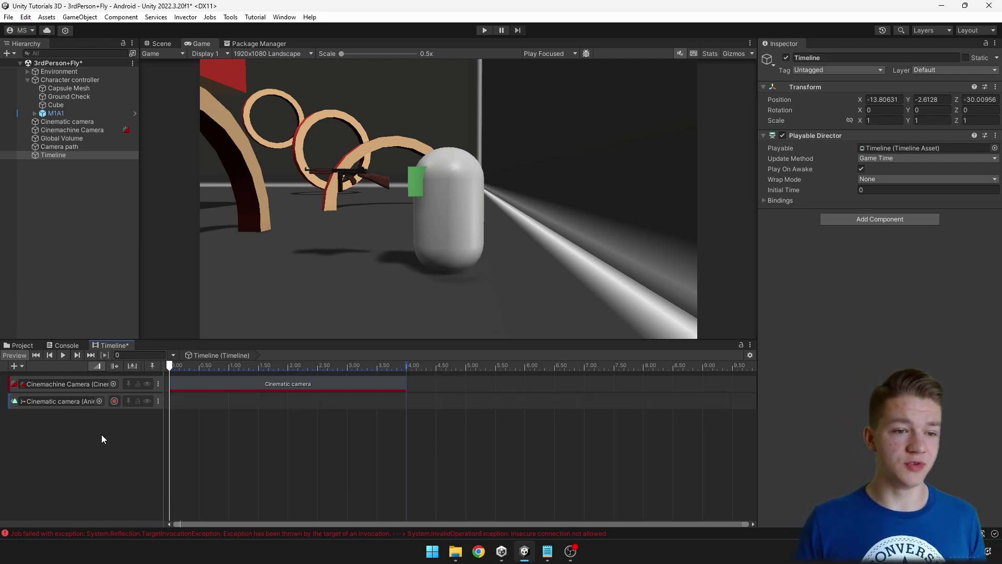
# Step: Record Path Position keys of 0 at the start and 1 at about 4 seconds
pyautogui.click(114, 400)
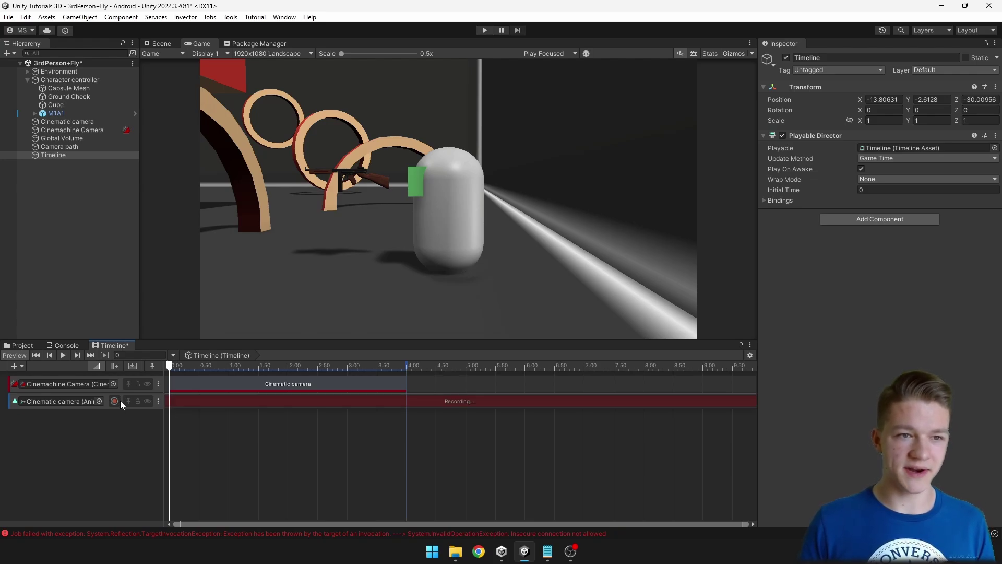
pyautogui.click(75, 121)
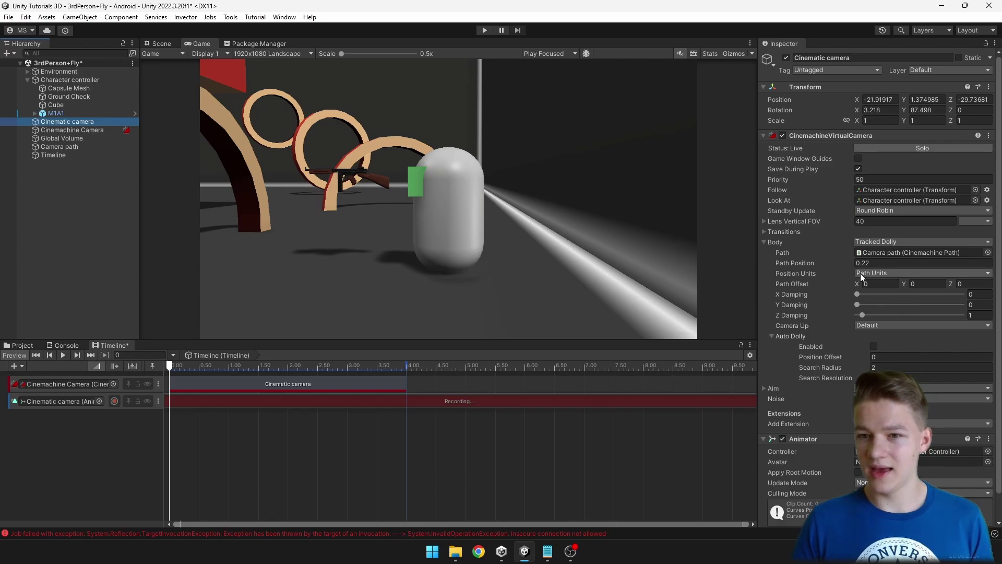
pyautogui.click(878, 263)
pyautogui.doubleClick(877, 264)
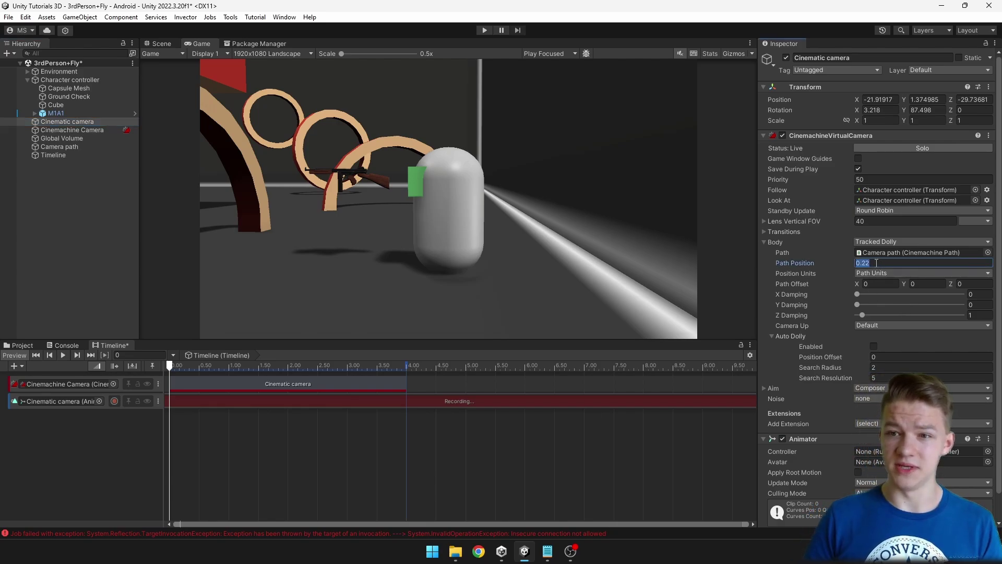
pyautogui.write('0')
pyautogui.moveTo(265, 367); pyautogui.dragTo(407, 372)
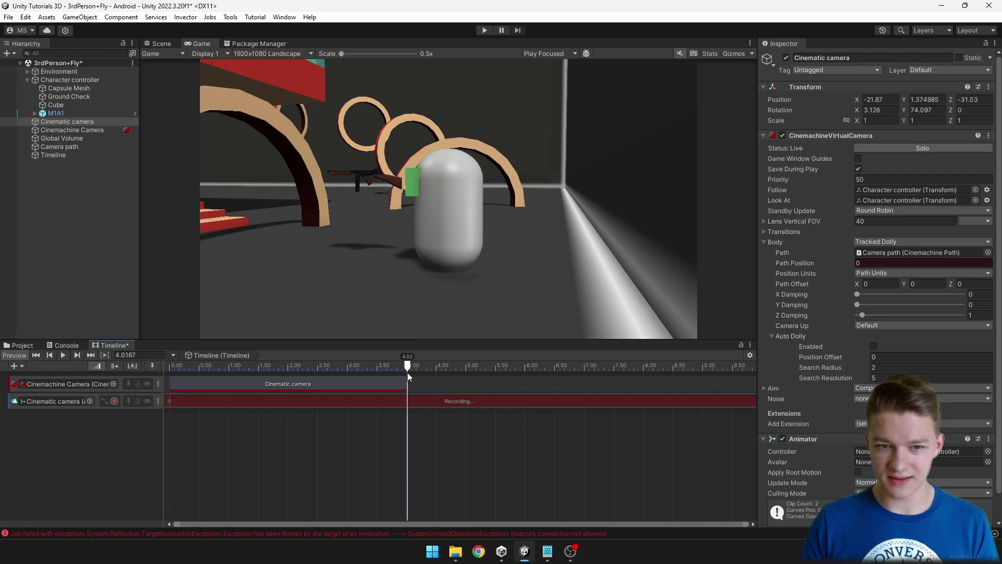
pyautogui.click(873, 263)
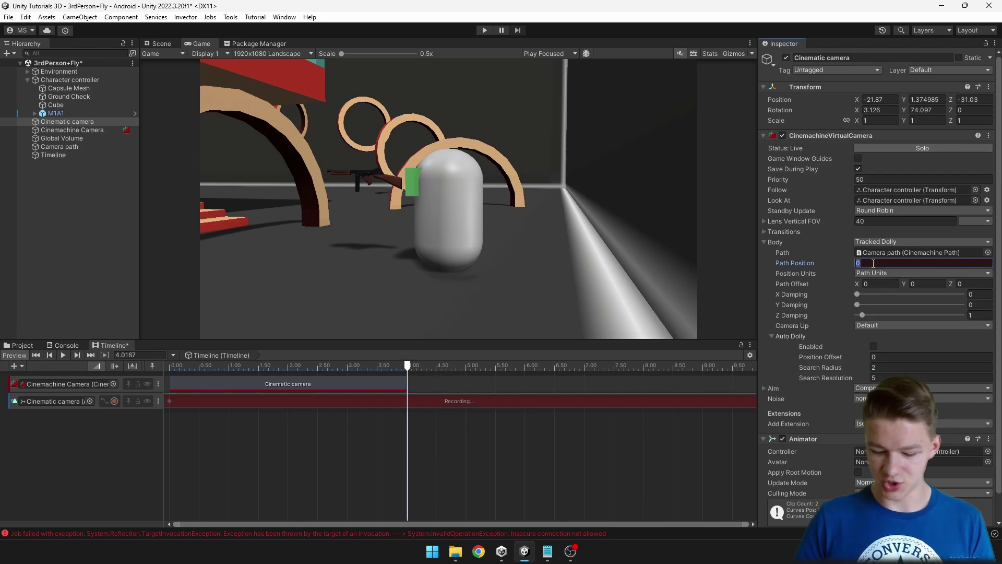
pyautogui.write('1')
pyautogui.click(263, 408)
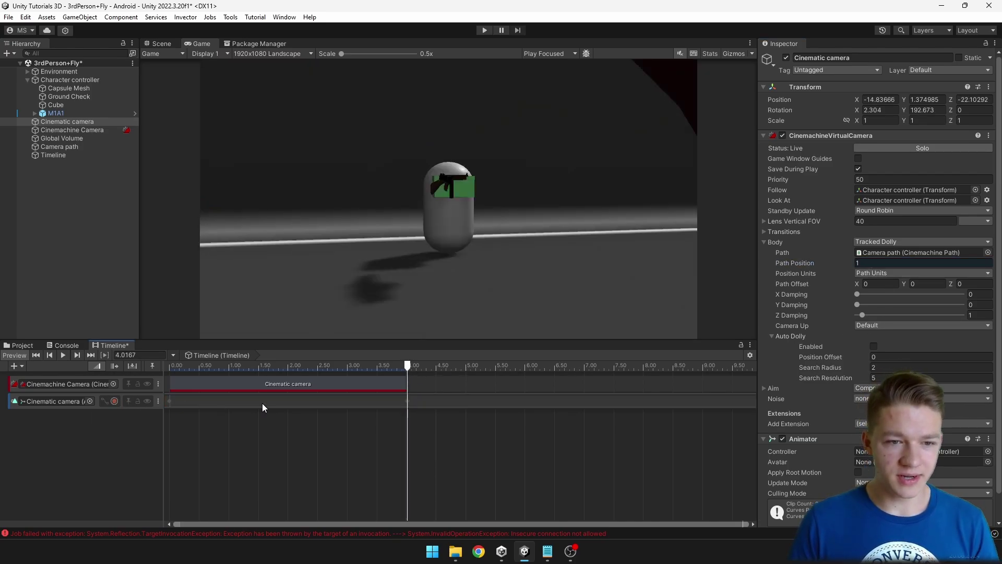
pyautogui.click(286, 401)
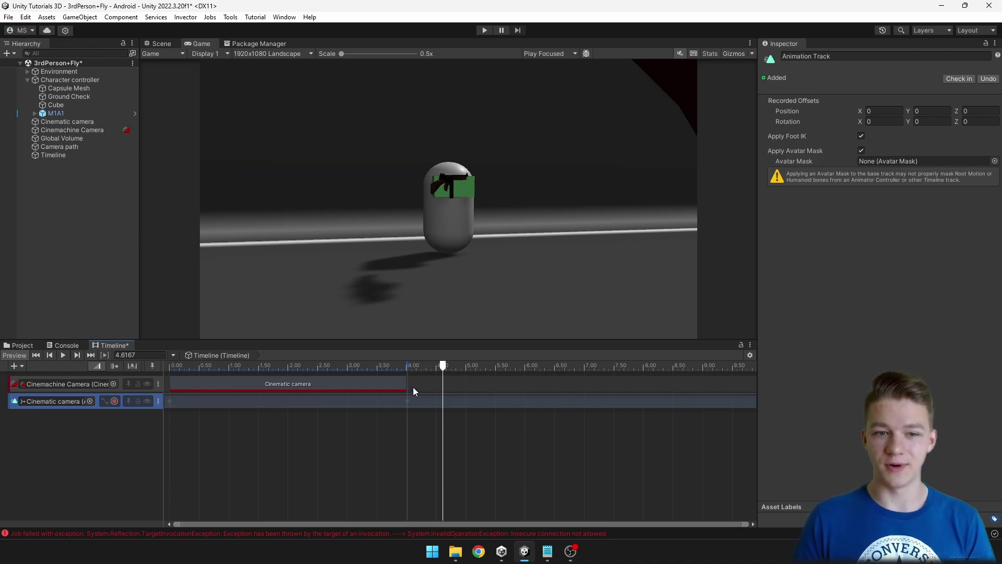
pyautogui.moveTo(444, 368); pyautogui.dragTo(359, 365)
pyautogui.click(482, 30)
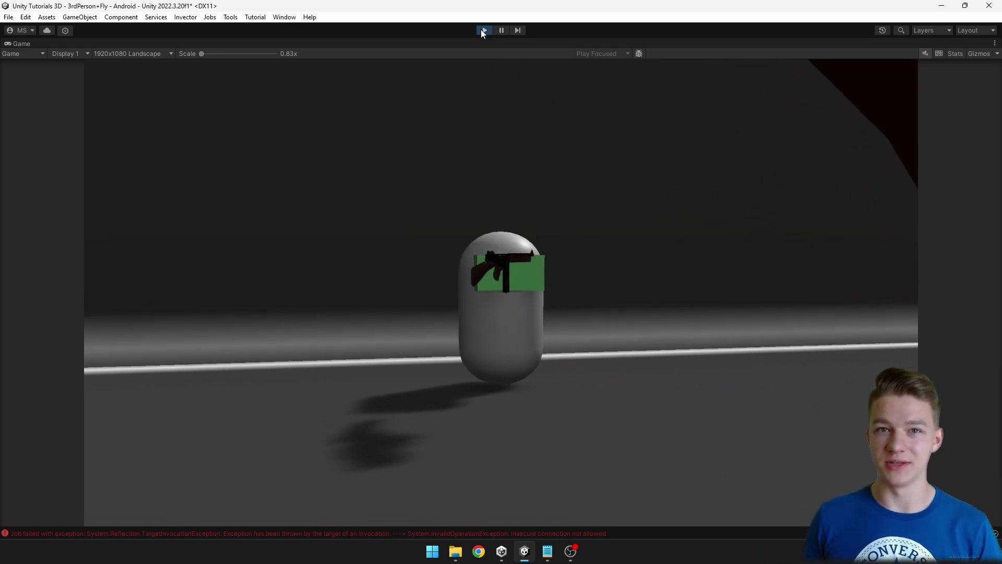
pyautogui.click(483, 31)
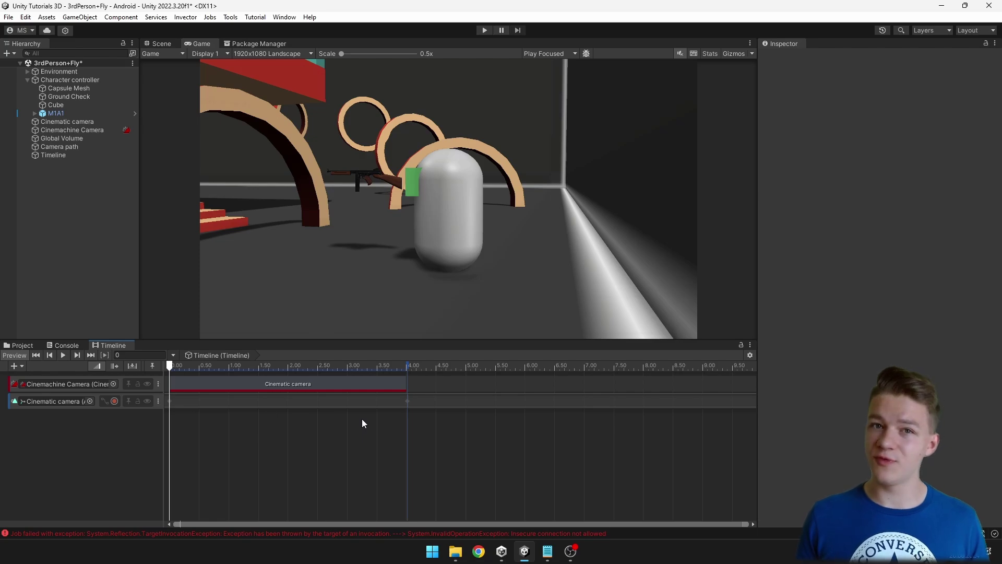
# Step: Open the recorded animation, dock the Animation window beside Timeline, and view zoomed-out curves
pyautogui.rightClick(256, 405)
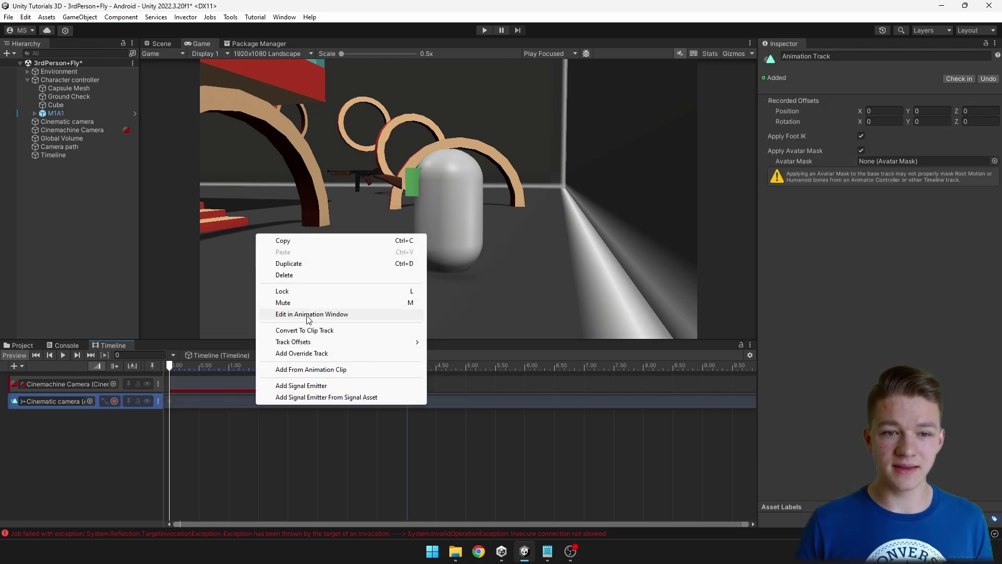
pyautogui.click(285, 314)
pyautogui.moveTo(403, 242); pyautogui.dragTo(283, 336)
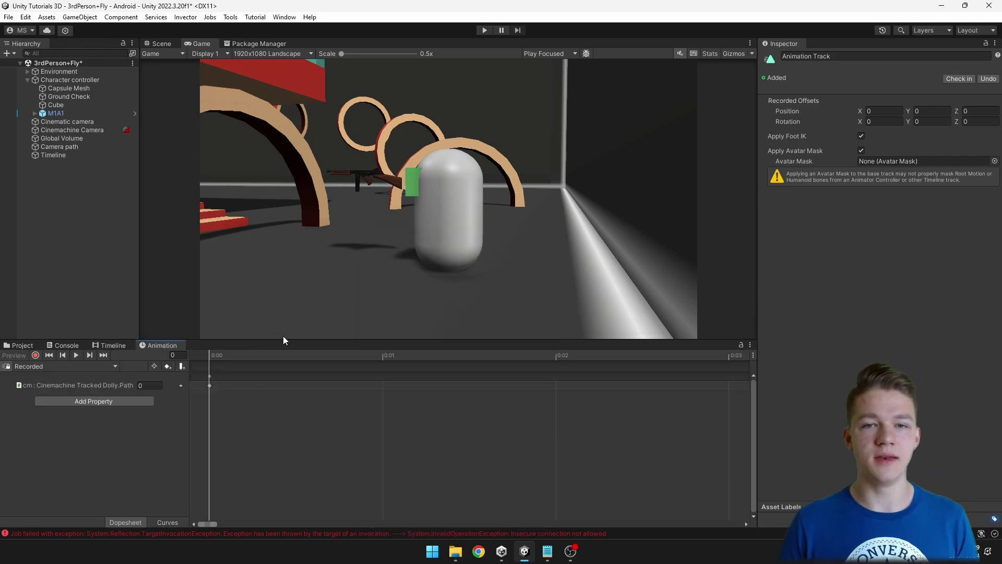
pyautogui.click(167, 522)
pyautogui.keyDown('ctrl'); pyautogui.scroll(-6, 391, 417); pyautogui.keyUp('ctrl')
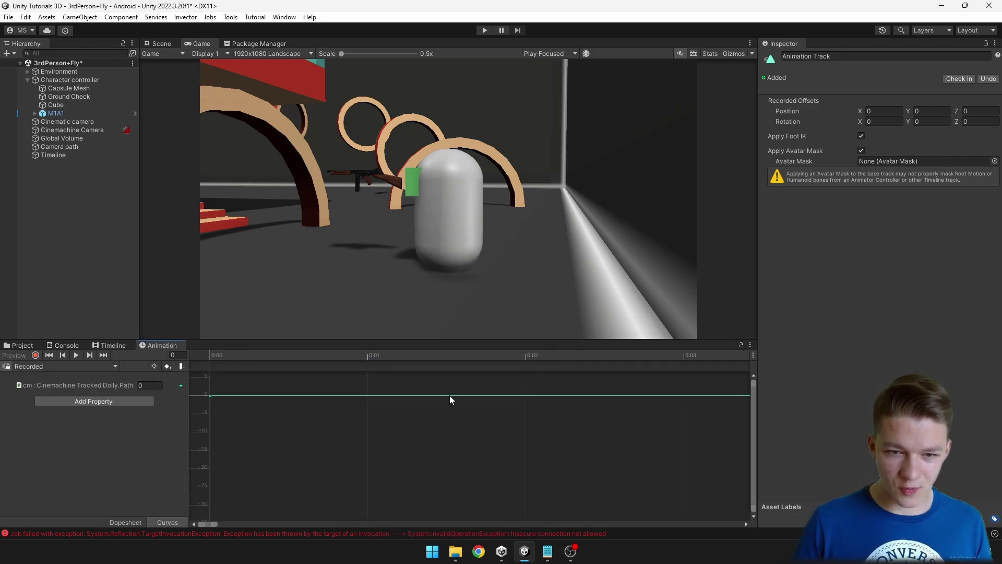
pyautogui.keyDown('ctrl'); pyautogui.scroll(-15, 385, 421); pyautogui.keyUp('ctrl')
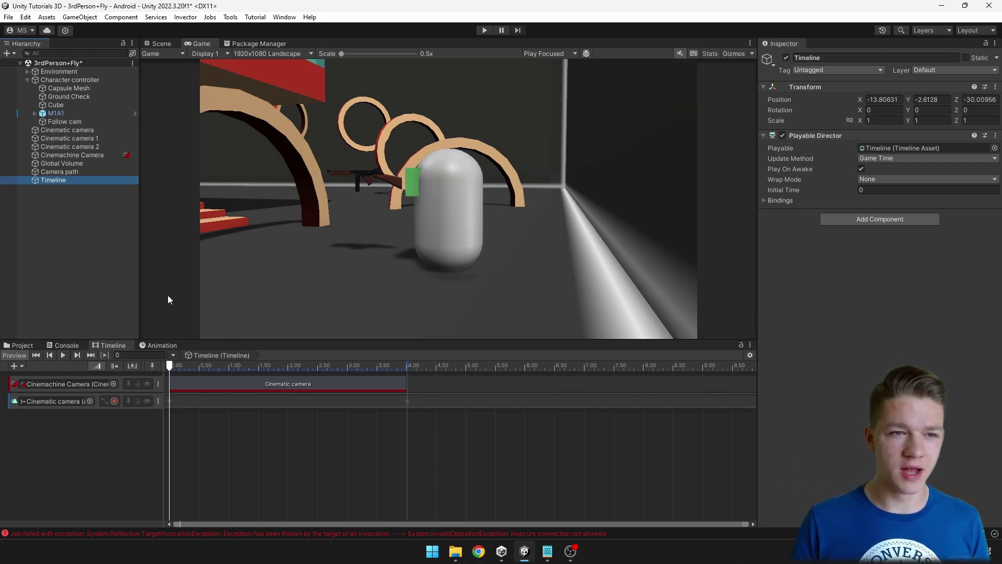
pyautogui.click(58, 121)
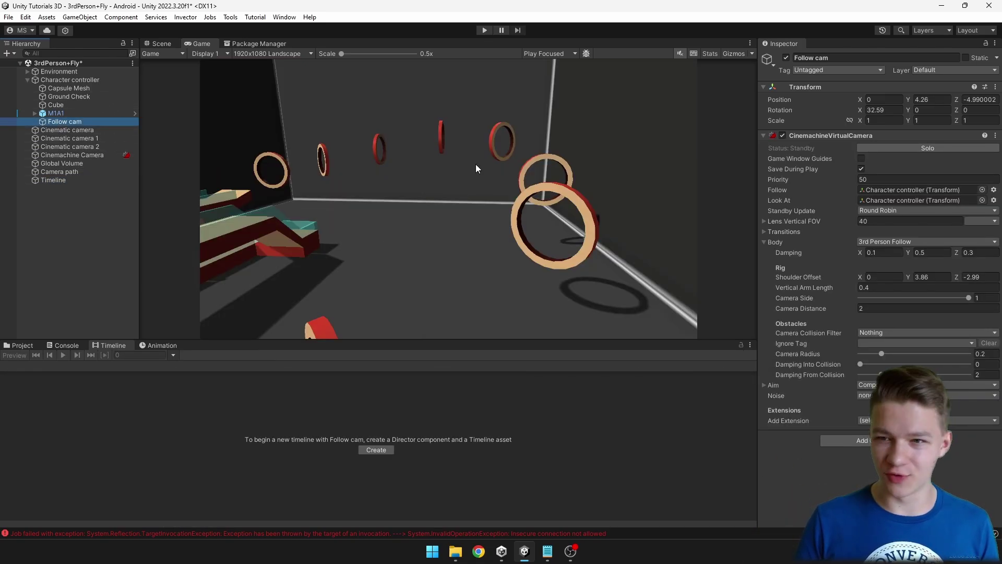
pyautogui.click(898, 147)
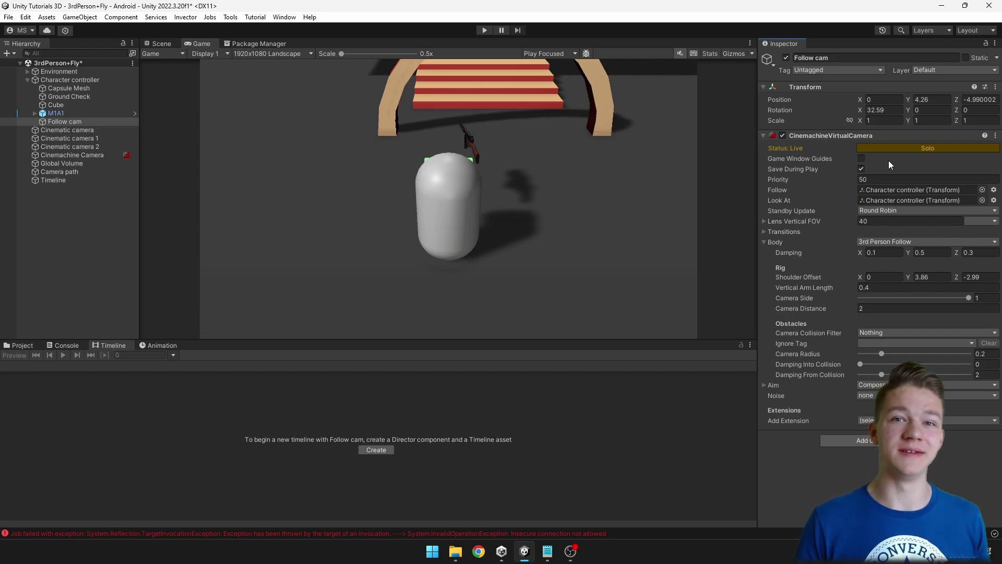
pyautogui.click(68, 129)
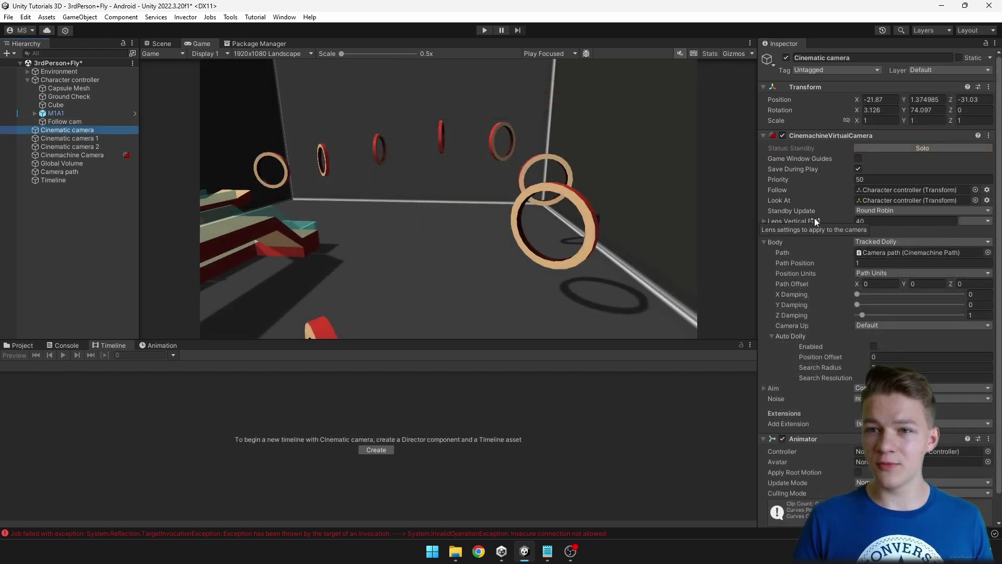
pyautogui.click(932, 147)
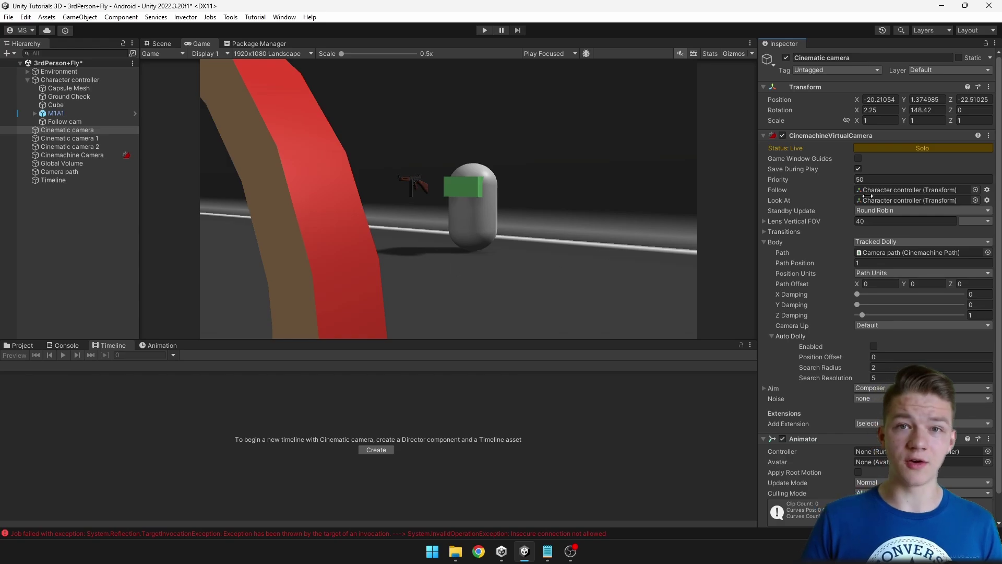
pyautogui.click(932, 147)
pyautogui.click(96, 138)
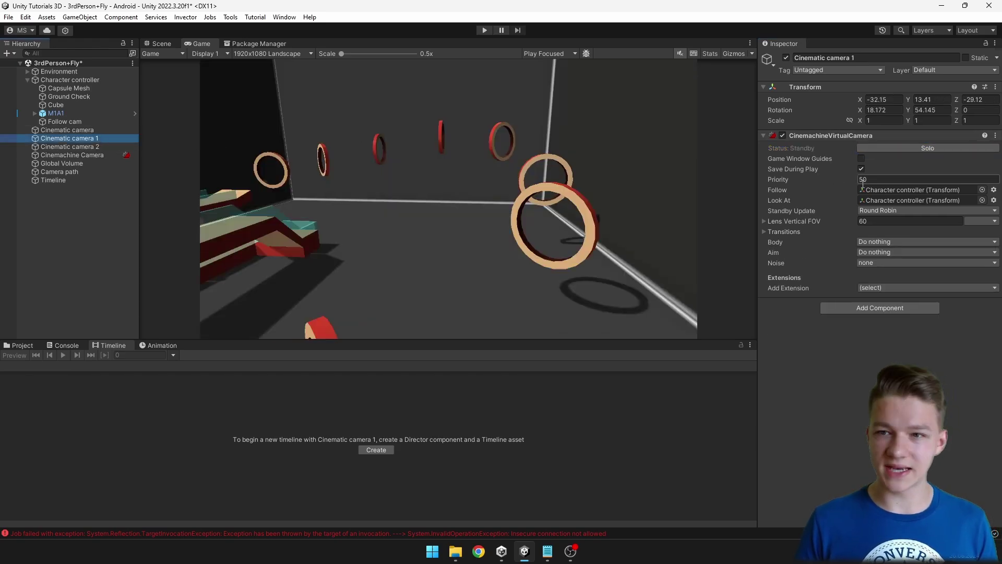
pyautogui.click(912, 146)
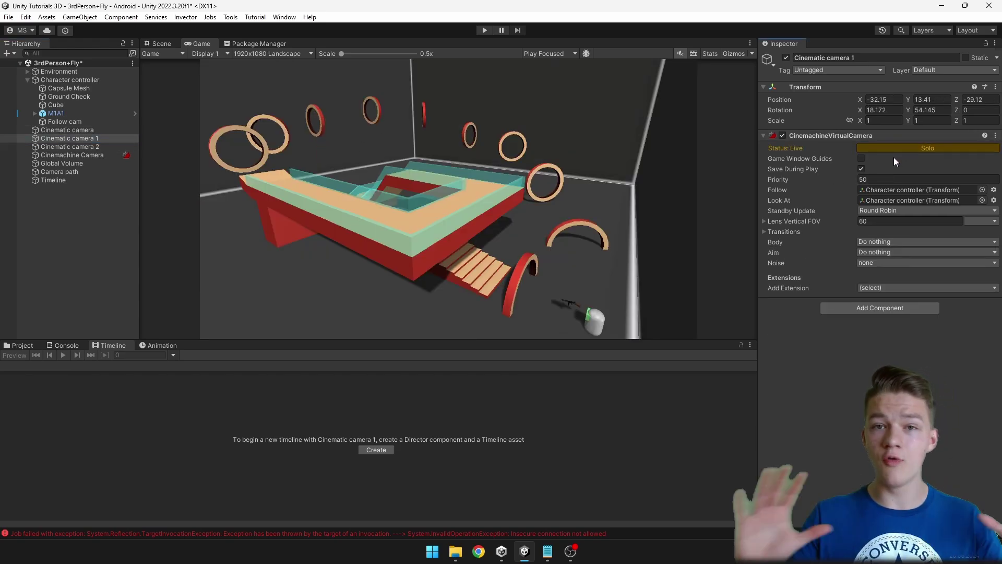
pyautogui.click(901, 149)
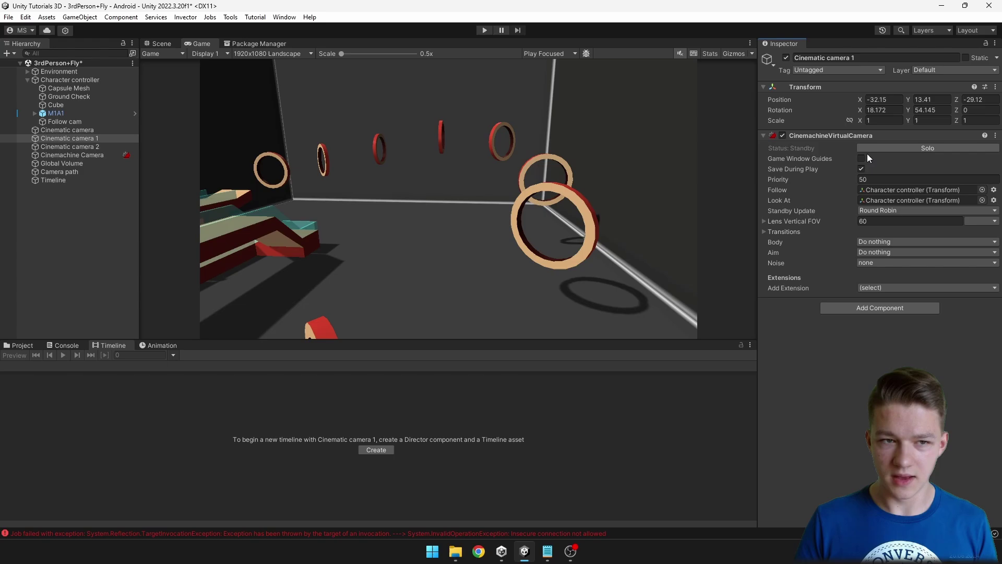
pyautogui.click(78, 146)
pyautogui.click(918, 147)
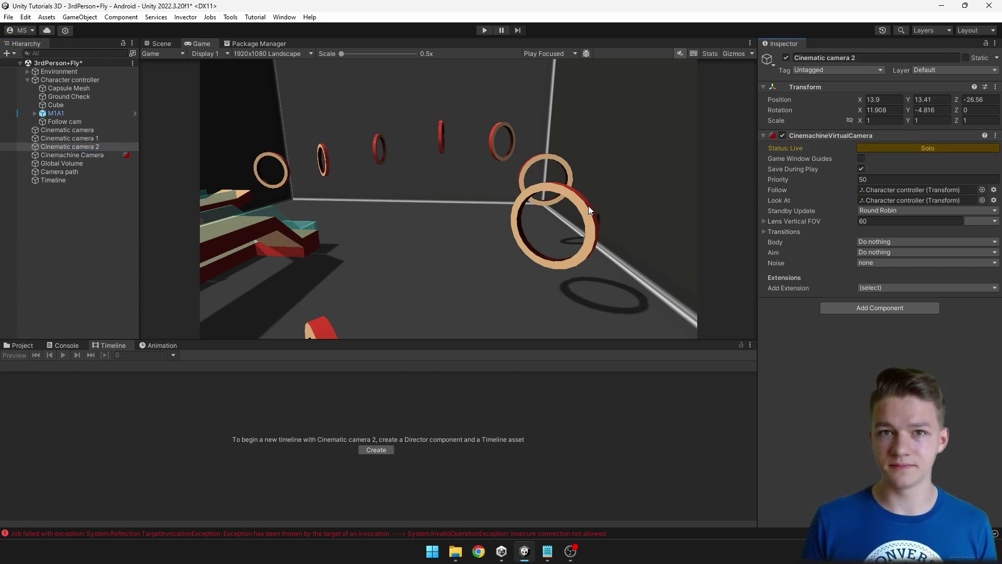
pyautogui.click(40, 181)
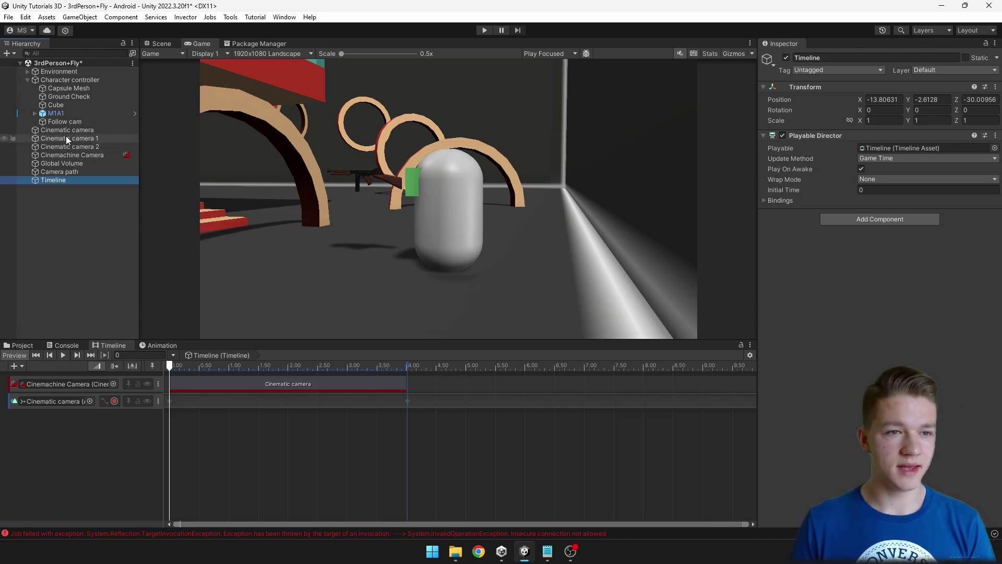
# Step: Add Cinematic camera 1 starting at 4 s and Cinematic camera 2 ending at 8.45 s as trimmed shots
pyautogui.moveTo(66, 136); pyautogui.dragTo(410, 381)
pyautogui.moveTo(489, 387); pyautogui.dragTo(481, 387)
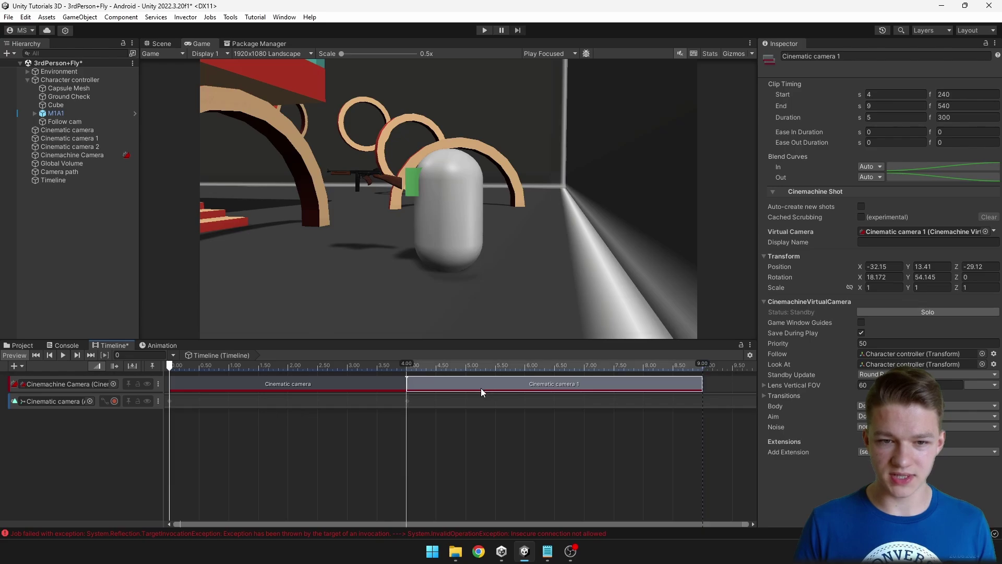
pyautogui.moveTo(703, 385); pyautogui.dragTo(526, 384)
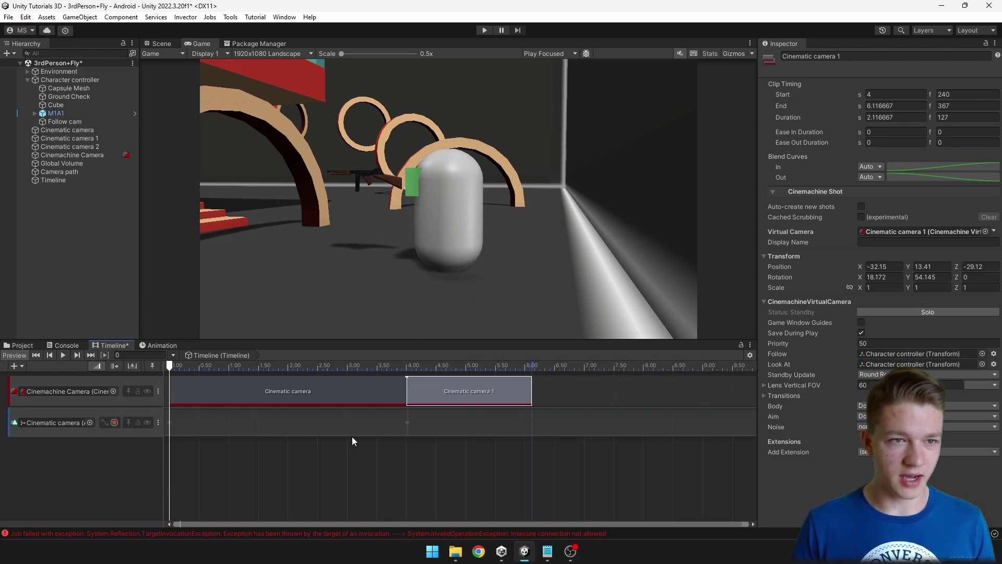
pyautogui.moveTo(76, 147); pyautogui.dragTo(537, 387)
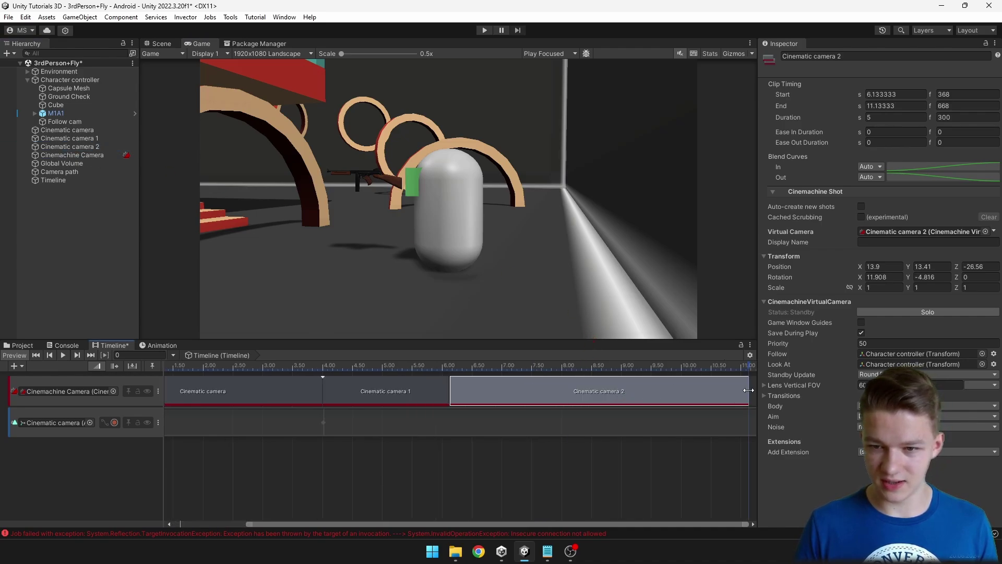
pyautogui.moveTo(749, 391); pyautogui.dragTo(589, 391)
# Step: Add a Follow cam shot after Cinematic camera 2 and run the sequence in Play mode
pyautogui.moveTo(271, 360); pyautogui.dragTo(546, 376)
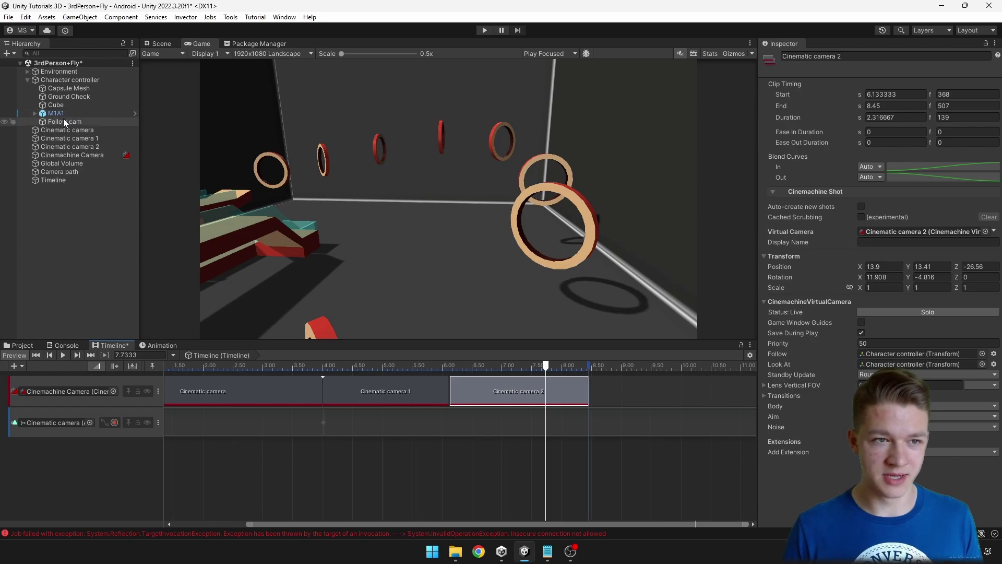
pyautogui.moveTo(599, 381); pyautogui.dragTo(603, 384)
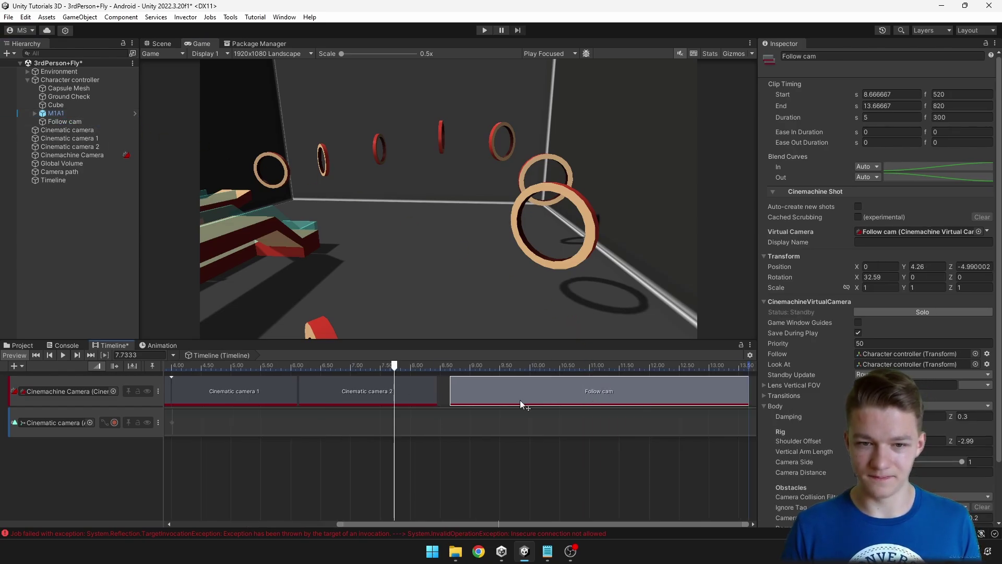
pyautogui.hotkey('ctrl', 'p')
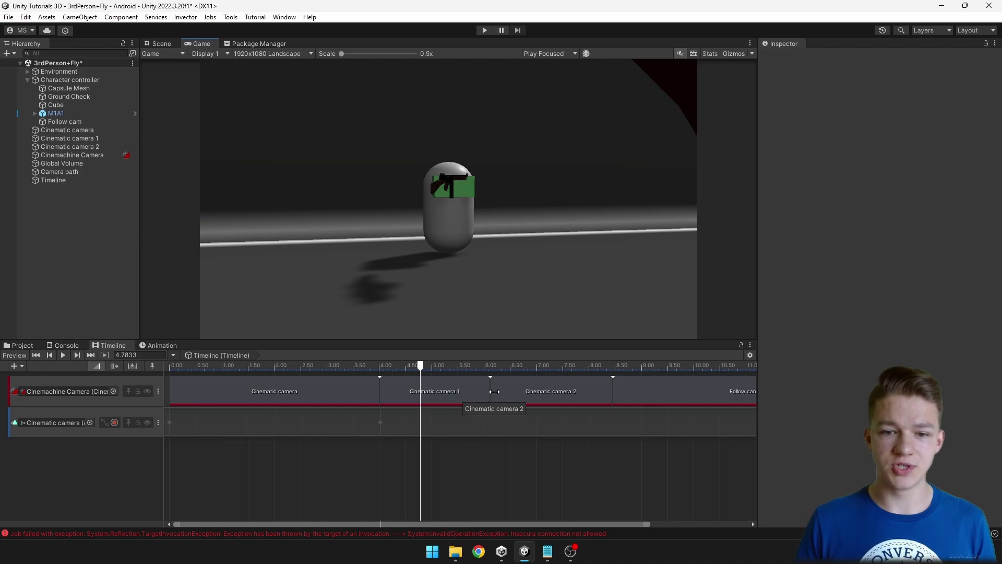
# Step: Overlap Cinematic camera 2 and Follow cam with the preceding shots for 0.35 s blends, then preview
pyautogui.click(527, 391)
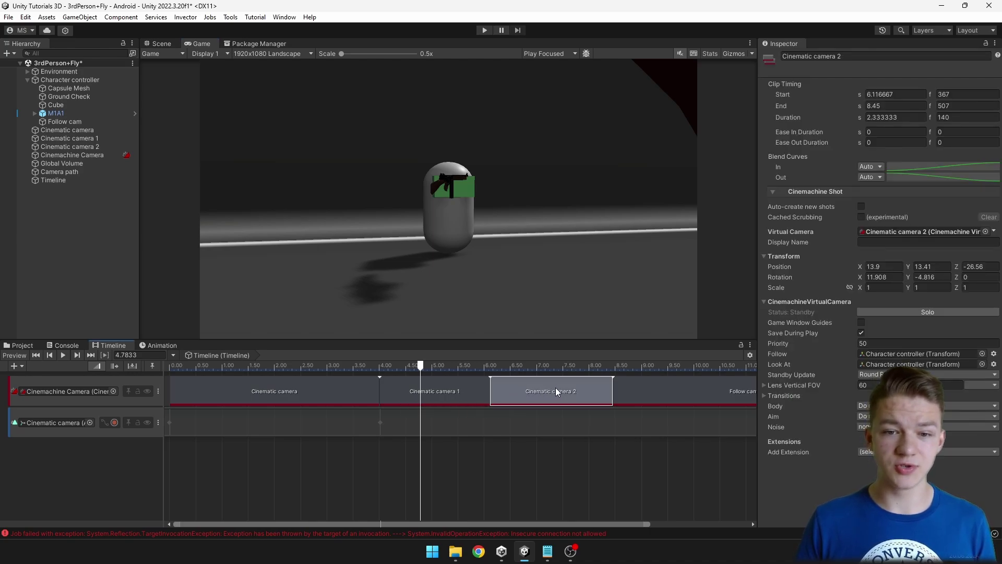
pyautogui.moveTo(557, 389); pyautogui.dragTo(543, 389)
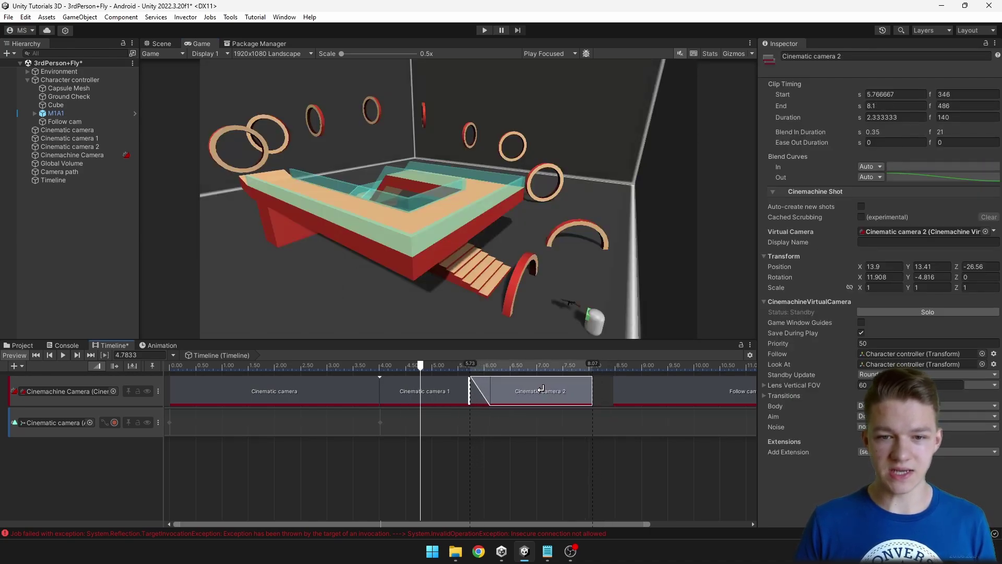
pyautogui.click(671, 390)
pyautogui.moveTo(671, 389); pyautogui.dragTo(640, 391)
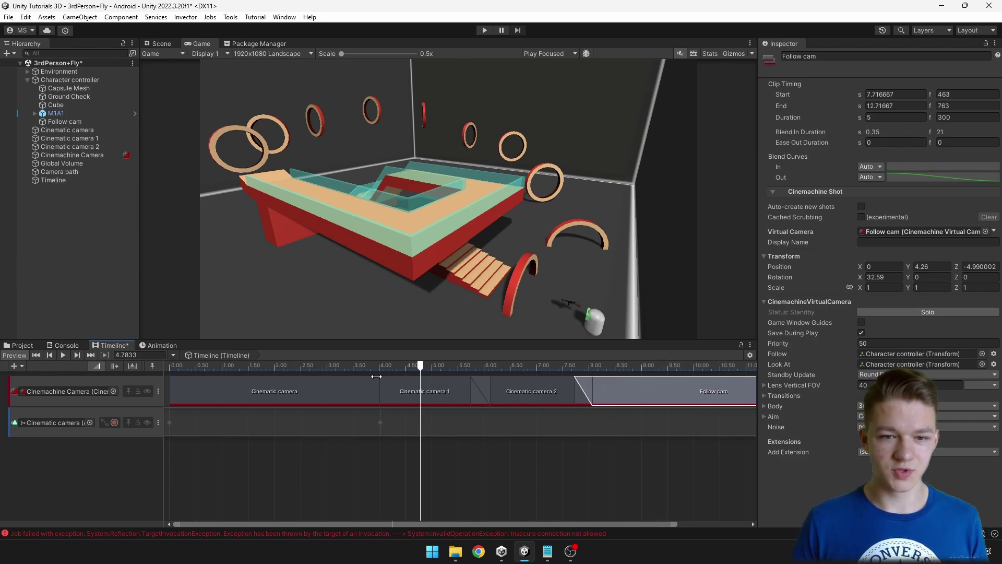
pyautogui.moveTo(363, 367); pyautogui.dragTo(389, 366)
pyautogui.press('space')
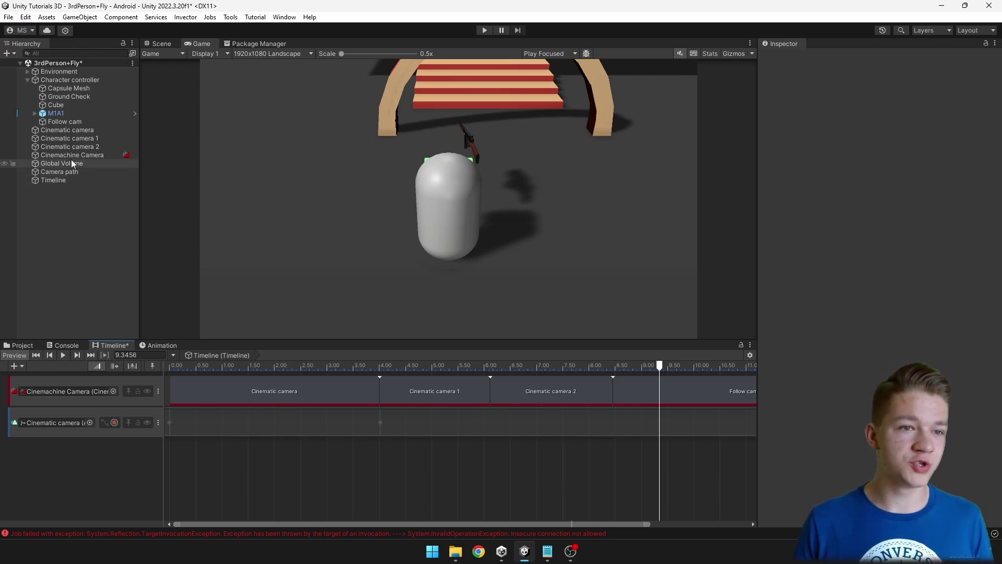
# Step: Create a virtual camera named Fade out camera and add a CinemachineStoryboard extension to it
pyautogui.click(67, 130)
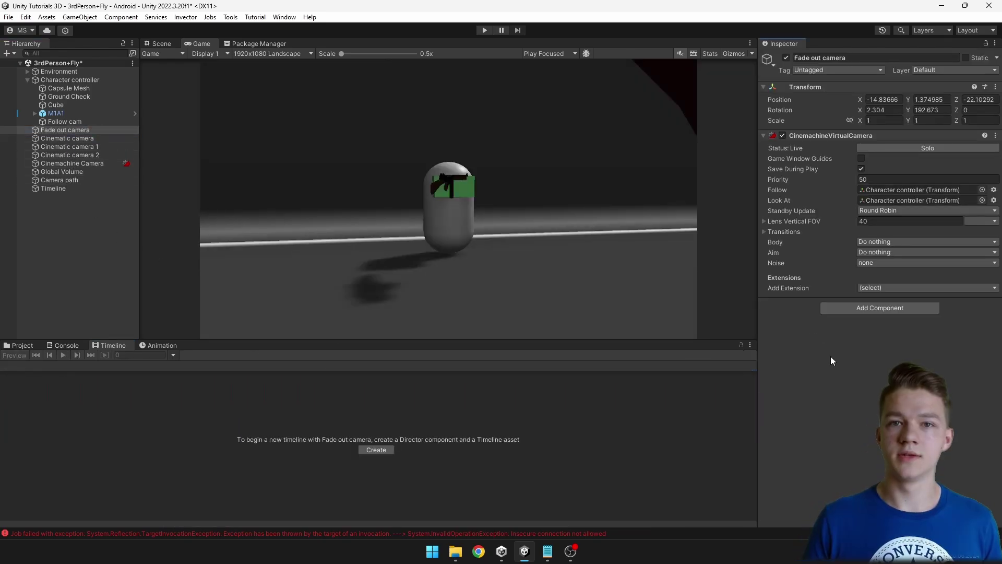
pyautogui.click(892, 288)
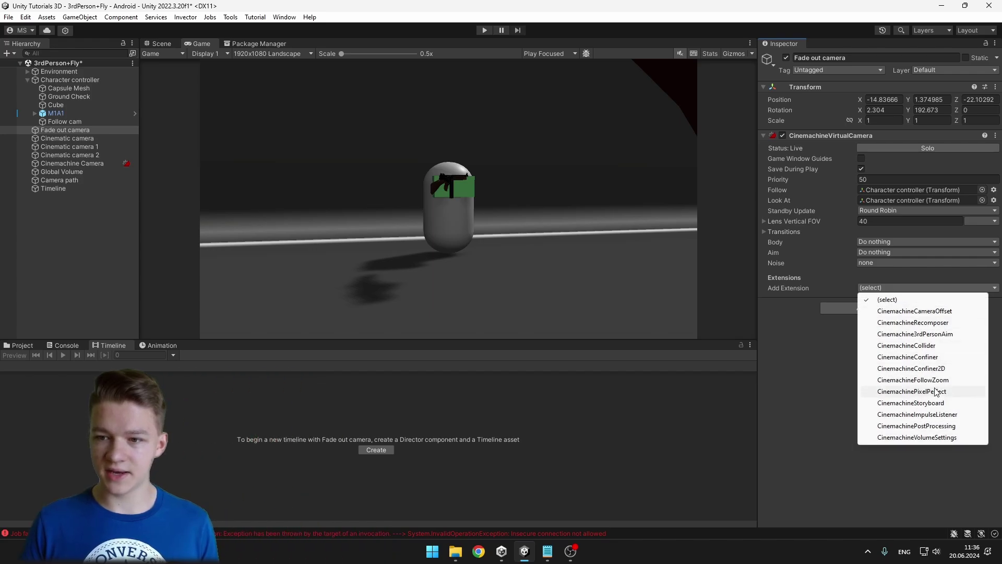
pyautogui.click(899, 403)
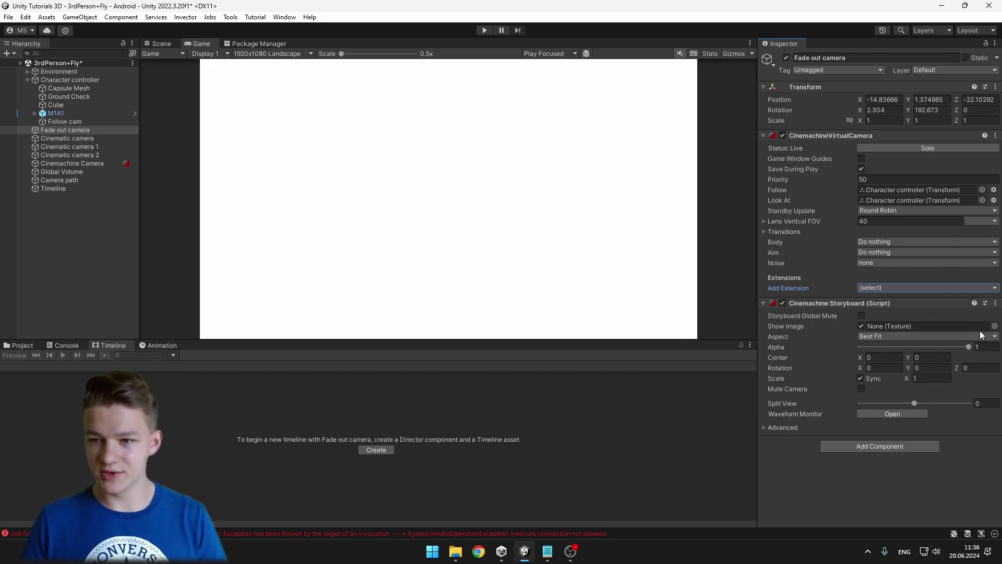
# Step: Set the storyboard image to BlackBG with Aspect Stretch To Fit, and tick Mute Camera
pyautogui.click(995, 326)
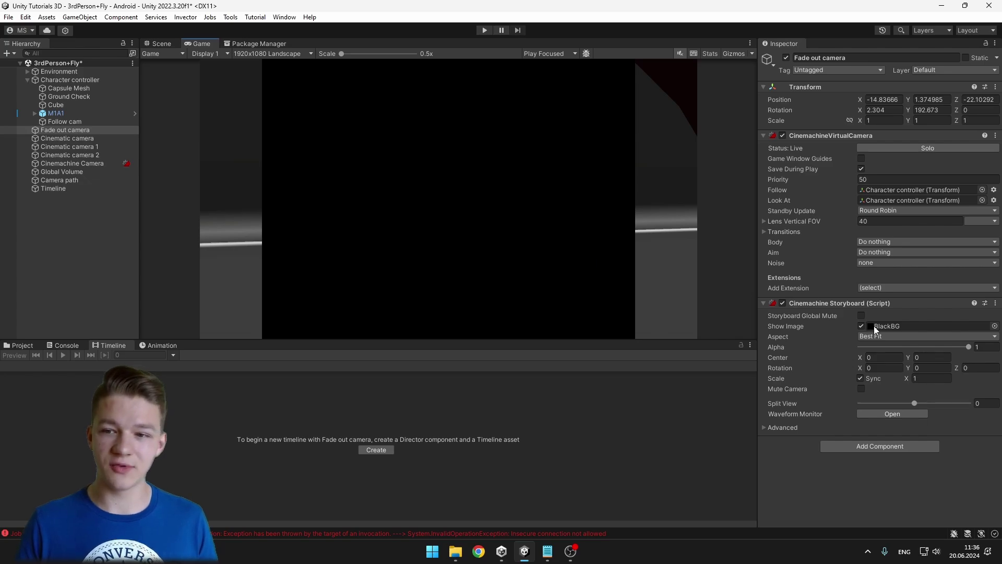
pyautogui.click(875, 337)
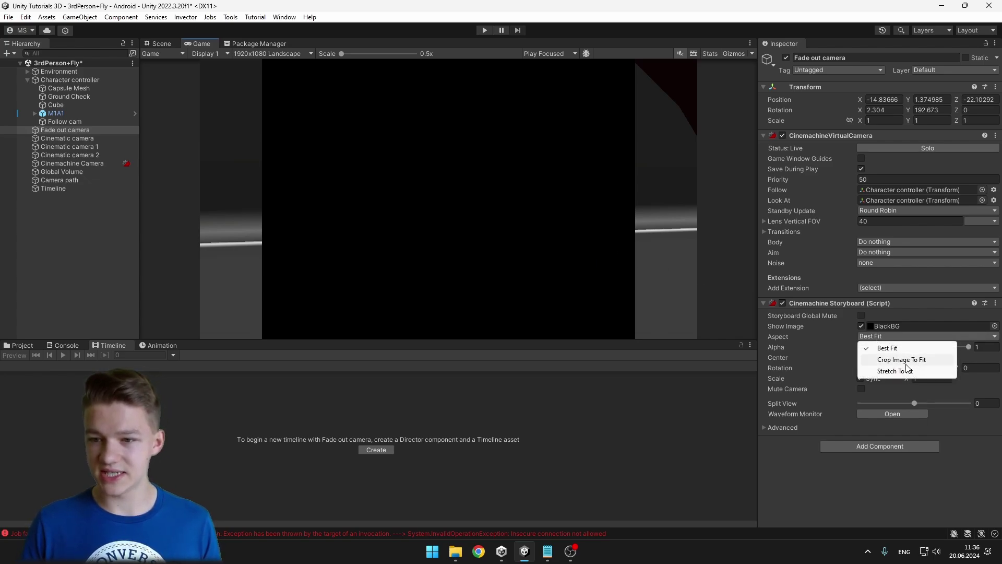
pyautogui.click(896, 371)
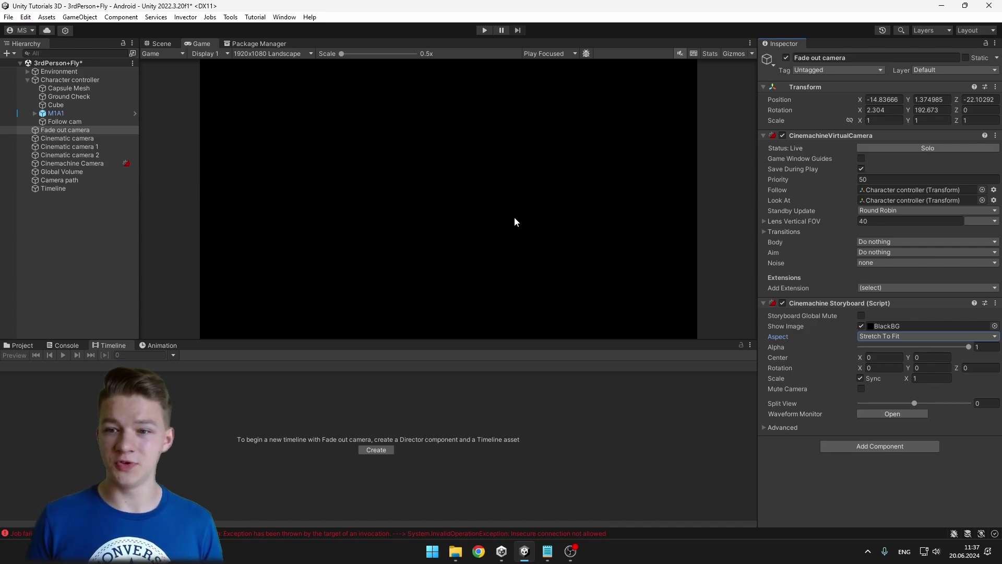
pyautogui.click(862, 389)
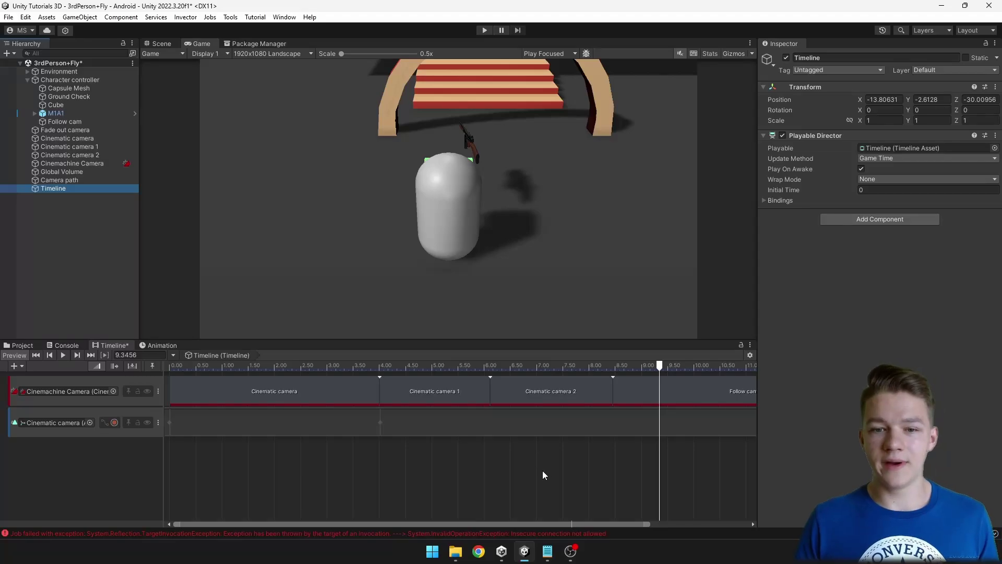
# Step: Add Fade out camera as a clip on the Cinemachine track, trim it, and move it earlier to overlap the other shots
pyautogui.scroll(-3, 525, 457)
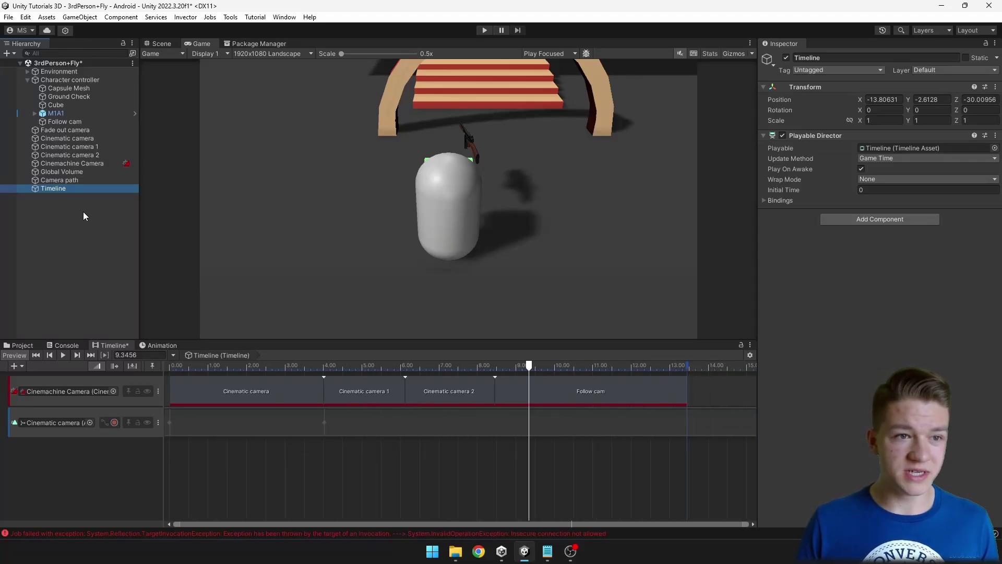
pyautogui.moveTo(73, 127); pyautogui.dragTo(587, 384)
pyautogui.press('f')
pyautogui.moveTo(693, 400); pyautogui.dragTo(290, 392)
pyautogui.click(357, 415)
# Step: Scrub the timeline from about 3.7 to 9.5 seconds to check the fade to black
pyautogui.click(280, 352)
pyautogui.moveTo(280, 352); pyautogui.dragTo(512, 358)
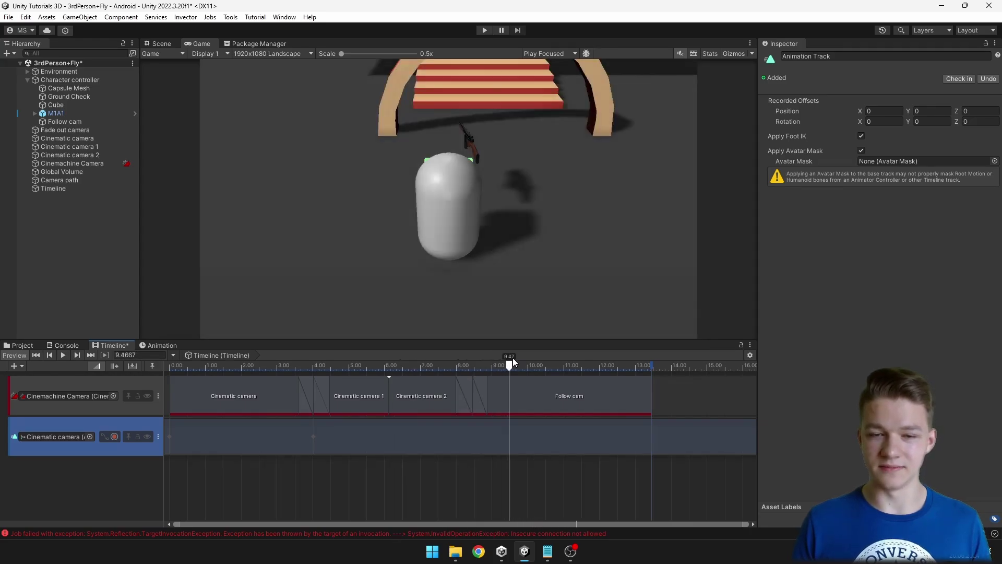
pyautogui.moveTo(512, 358); pyautogui.dragTo(520, 358)
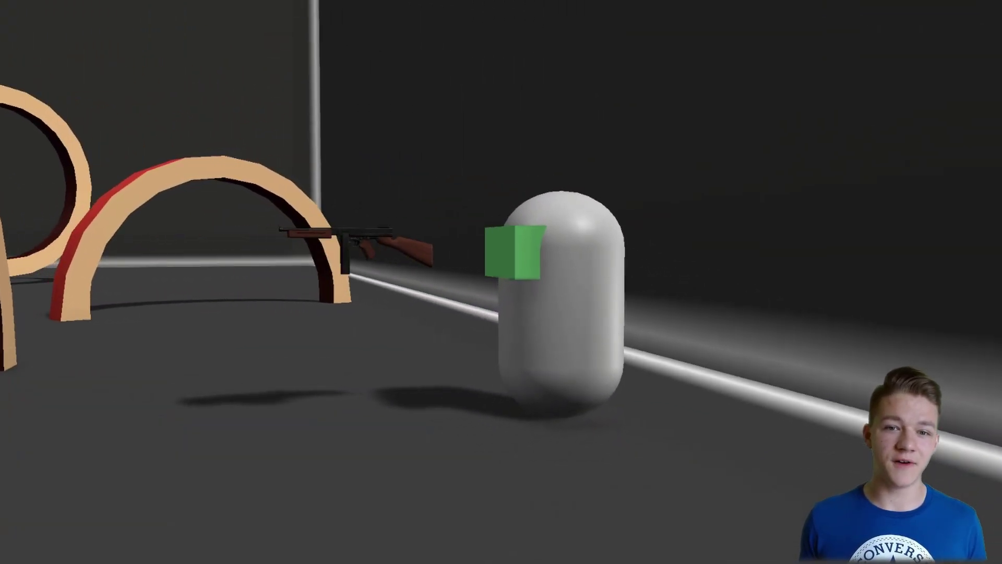